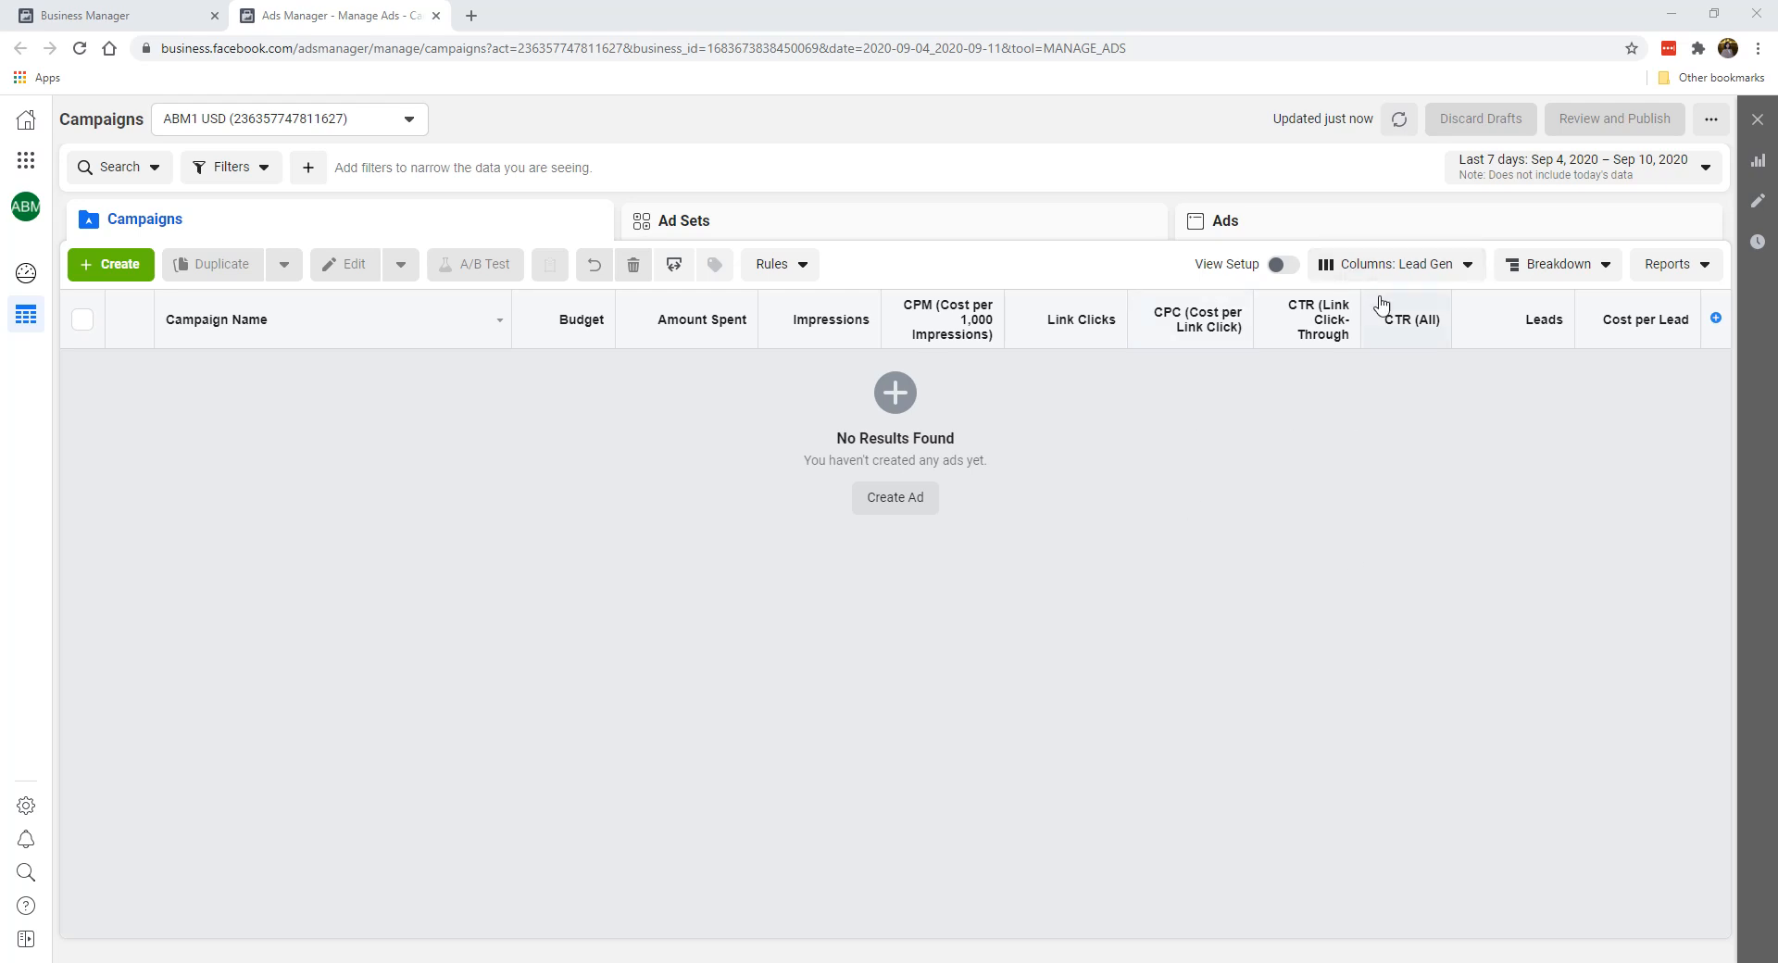
# Open the column customization for the Lead Gen view and remove the Cost per Lead and Leads columns.
pyautogui.click(1394, 274)
pyautogui.scroll(-1, 1338, 612)
pyautogui.click(1338, 715)
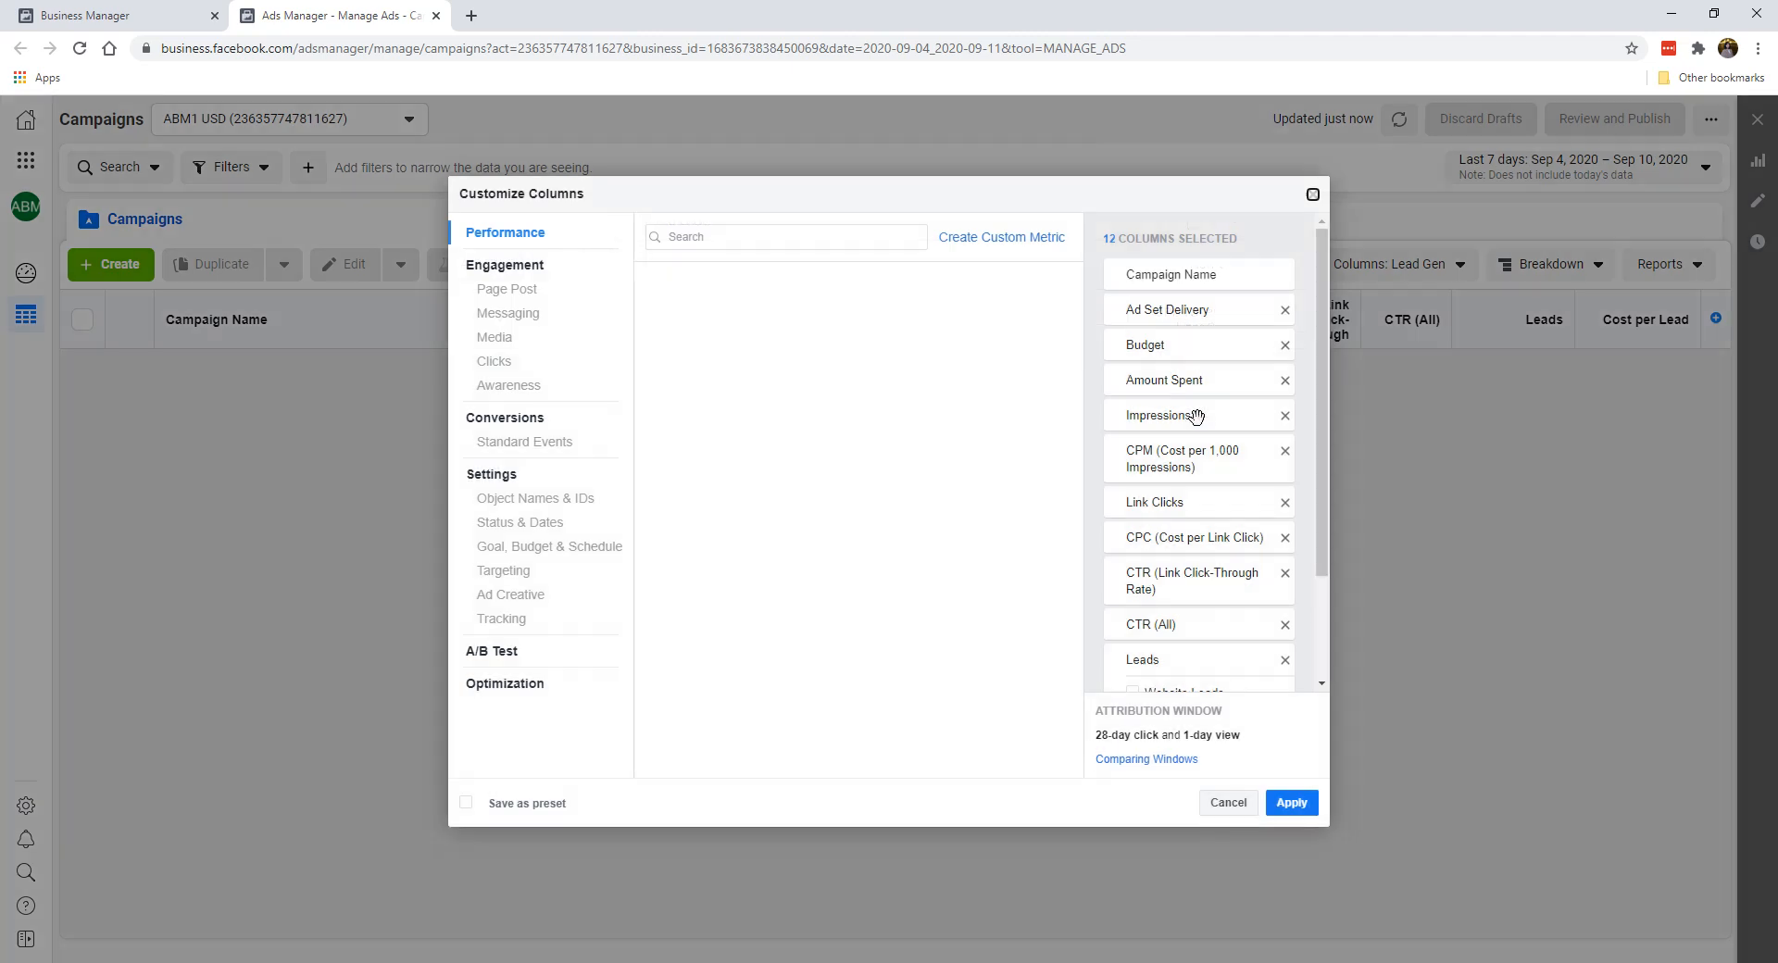
pyautogui.scroll(-2, 1209, 454)
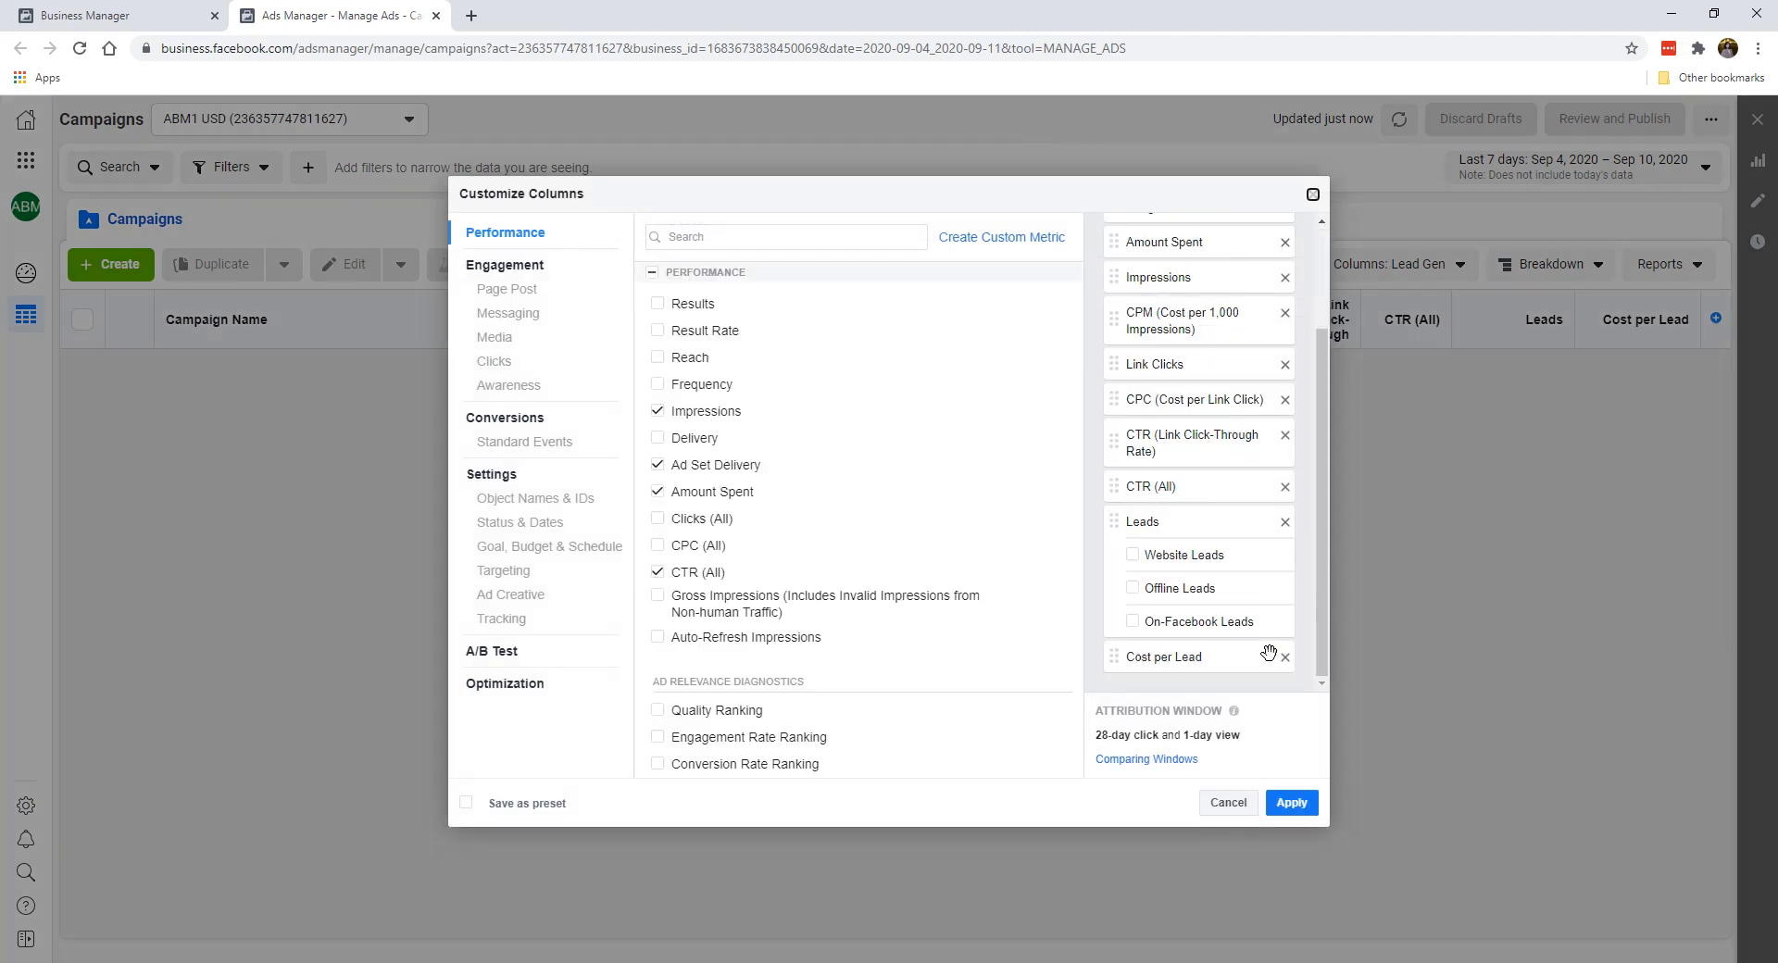
pyautogui.scroll(2, 1204, 519)
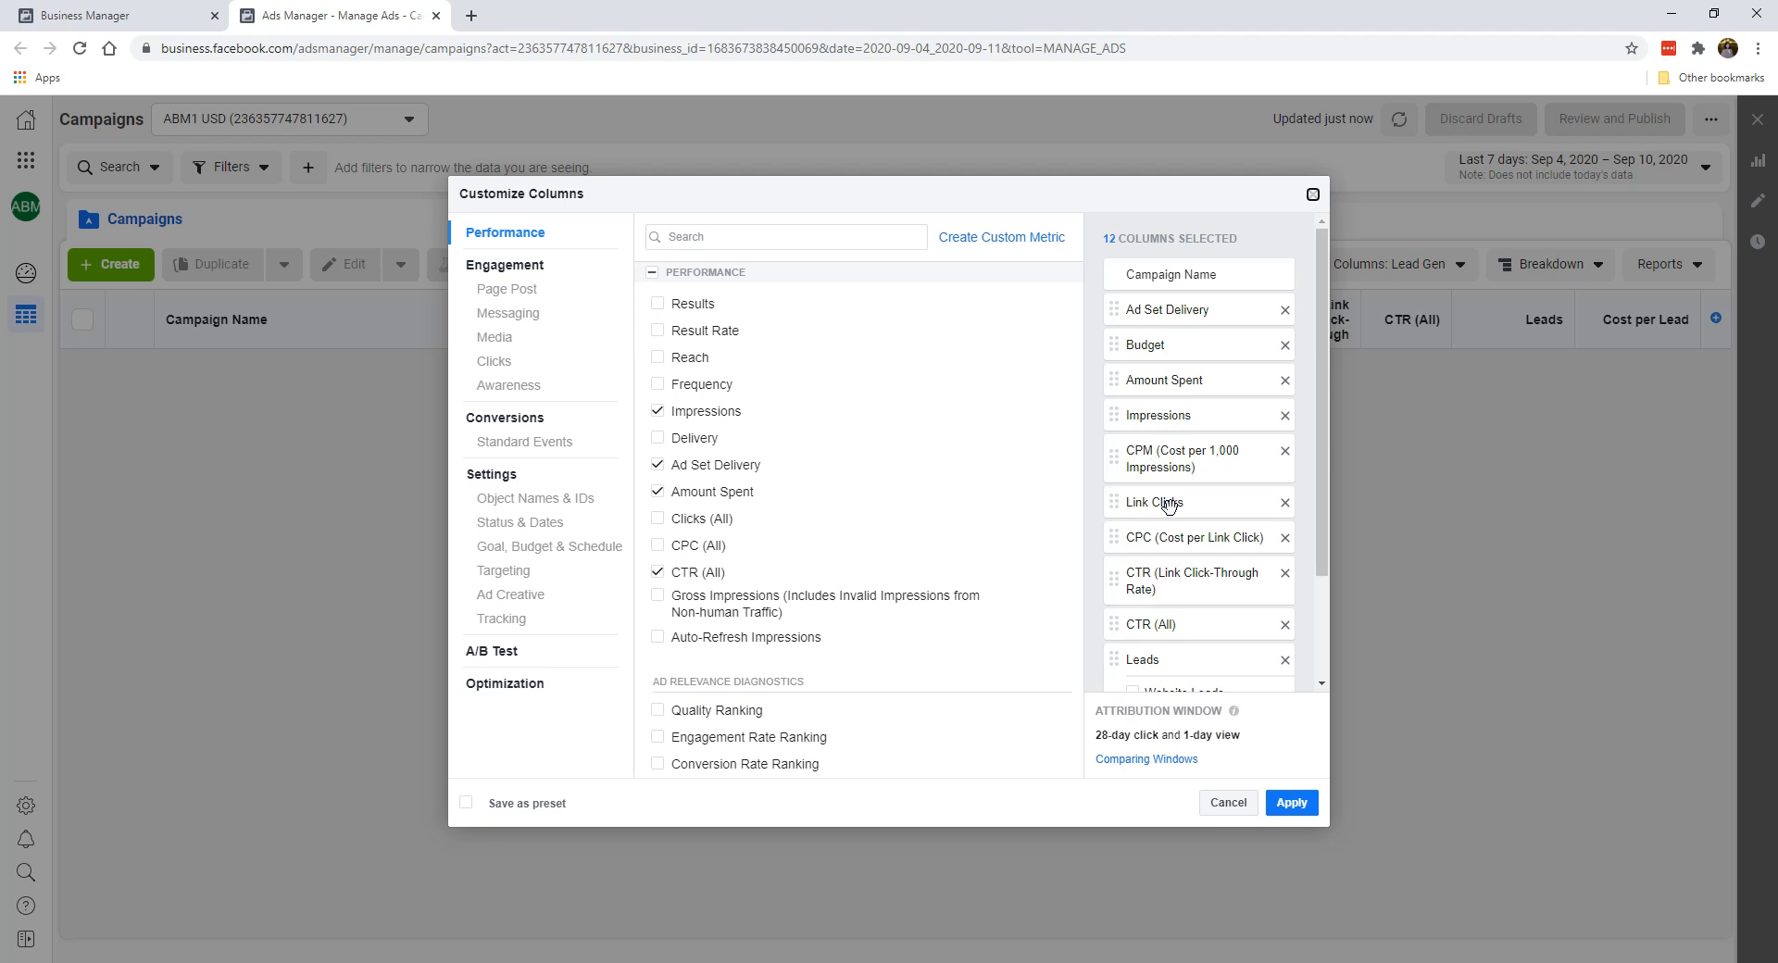
pyautogui.scroll(-1, 1162, 556)
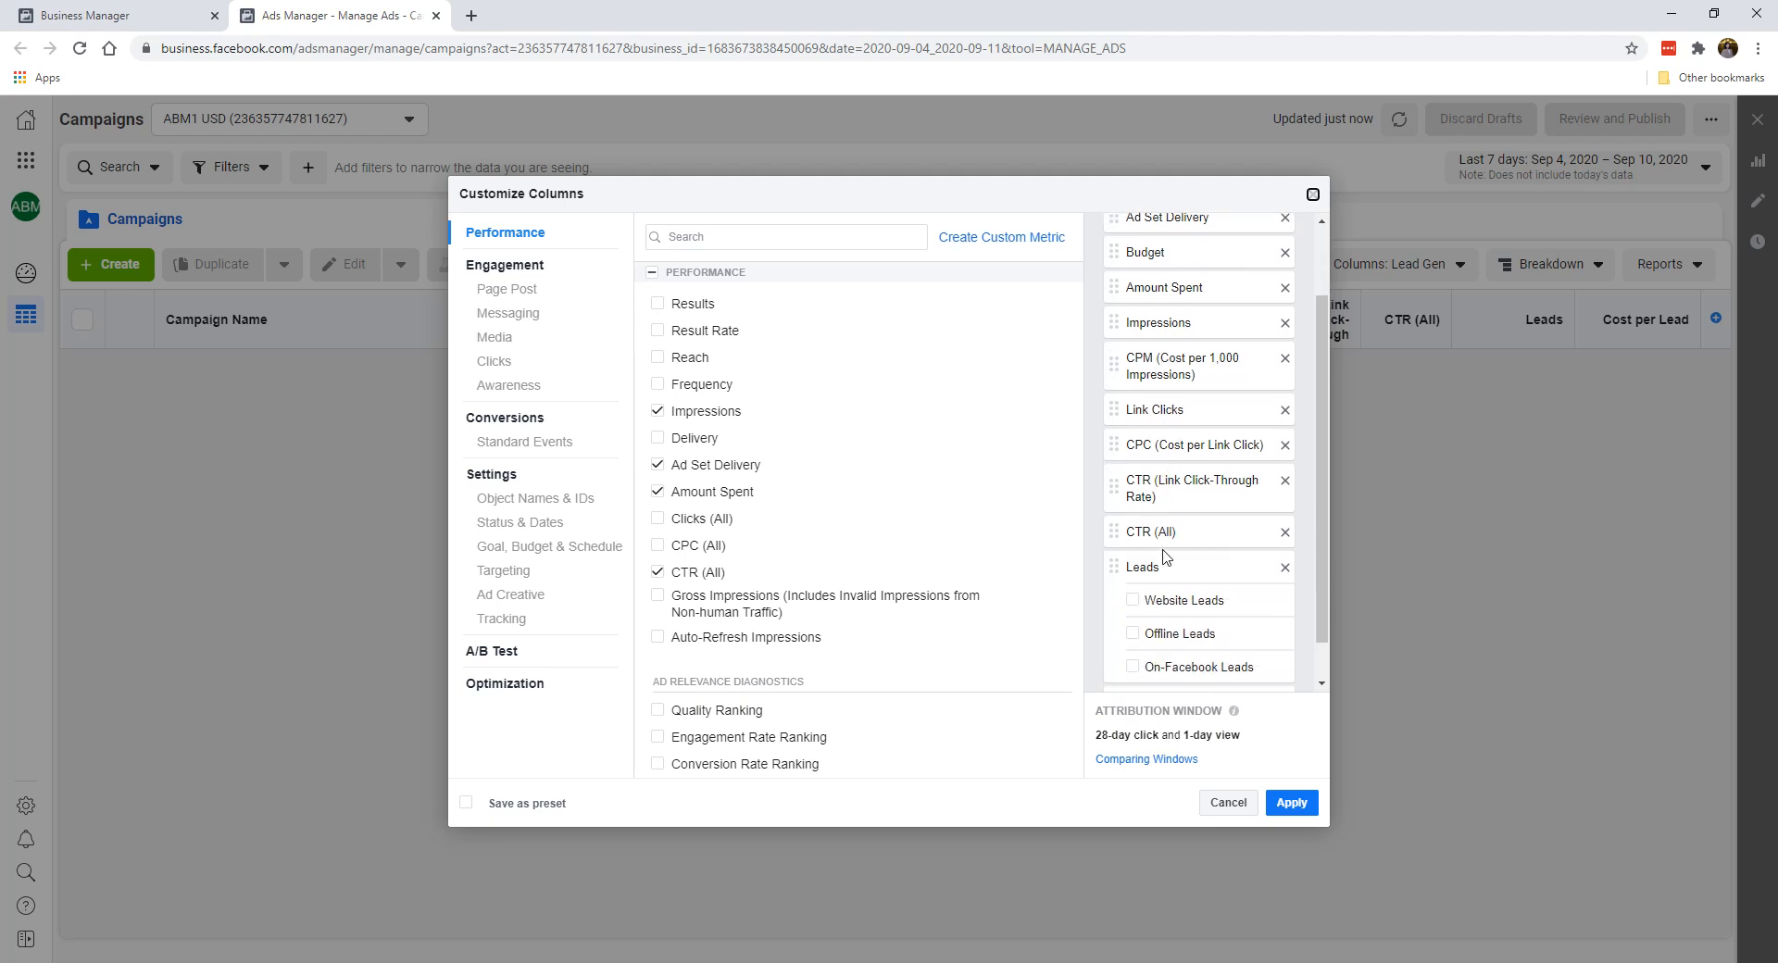
pyautogui.scroll(-1, 1163, 534)
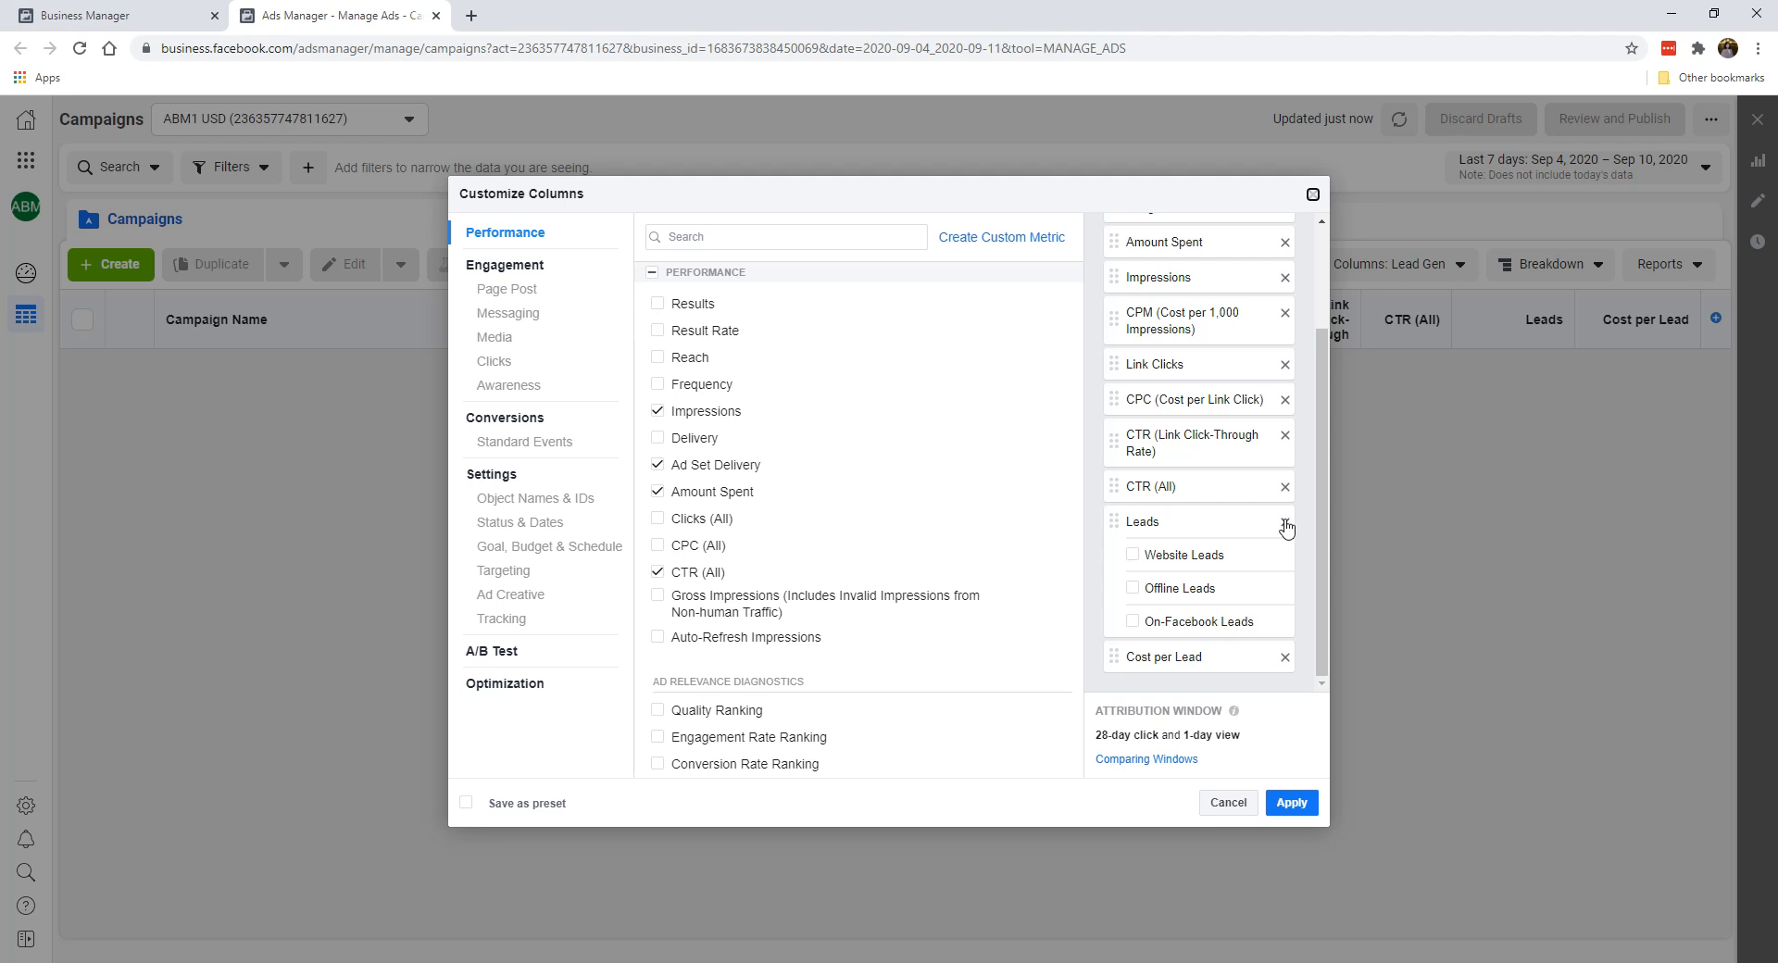
pyautogui.click(1285, 656)
pyautogui.click(1284, 557)
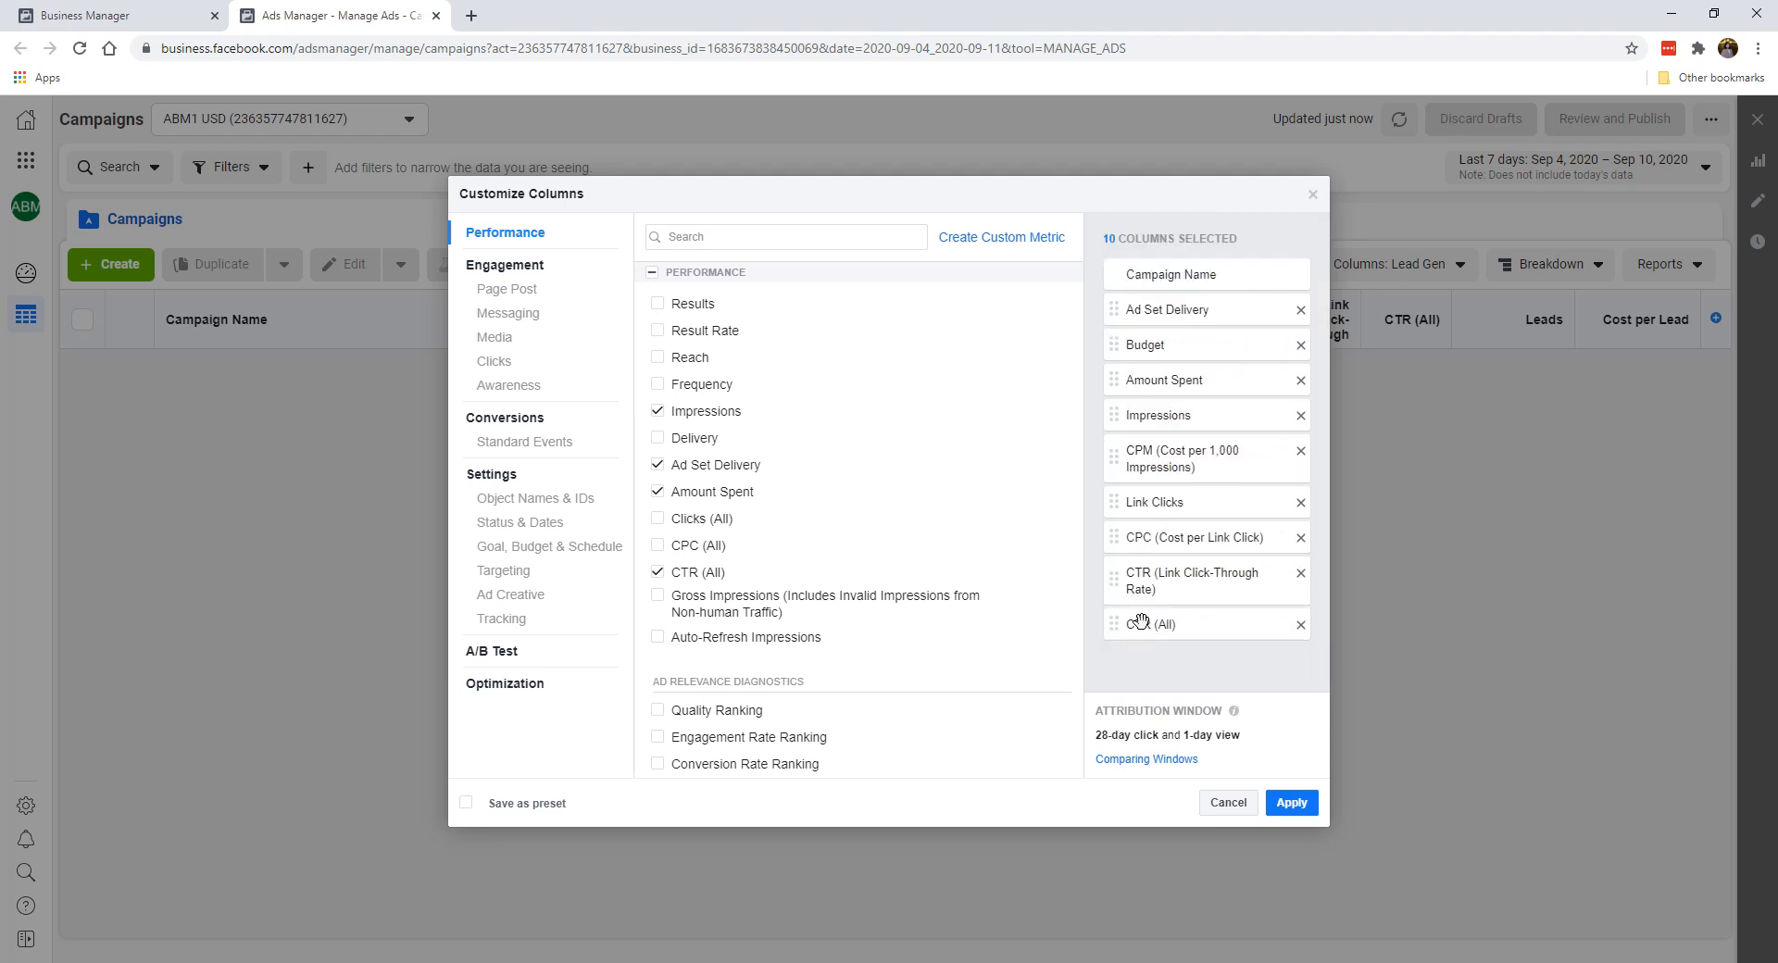
# Find the Purchases metric and add its total, value and cost columns.
pyautogui.click(773, 243)
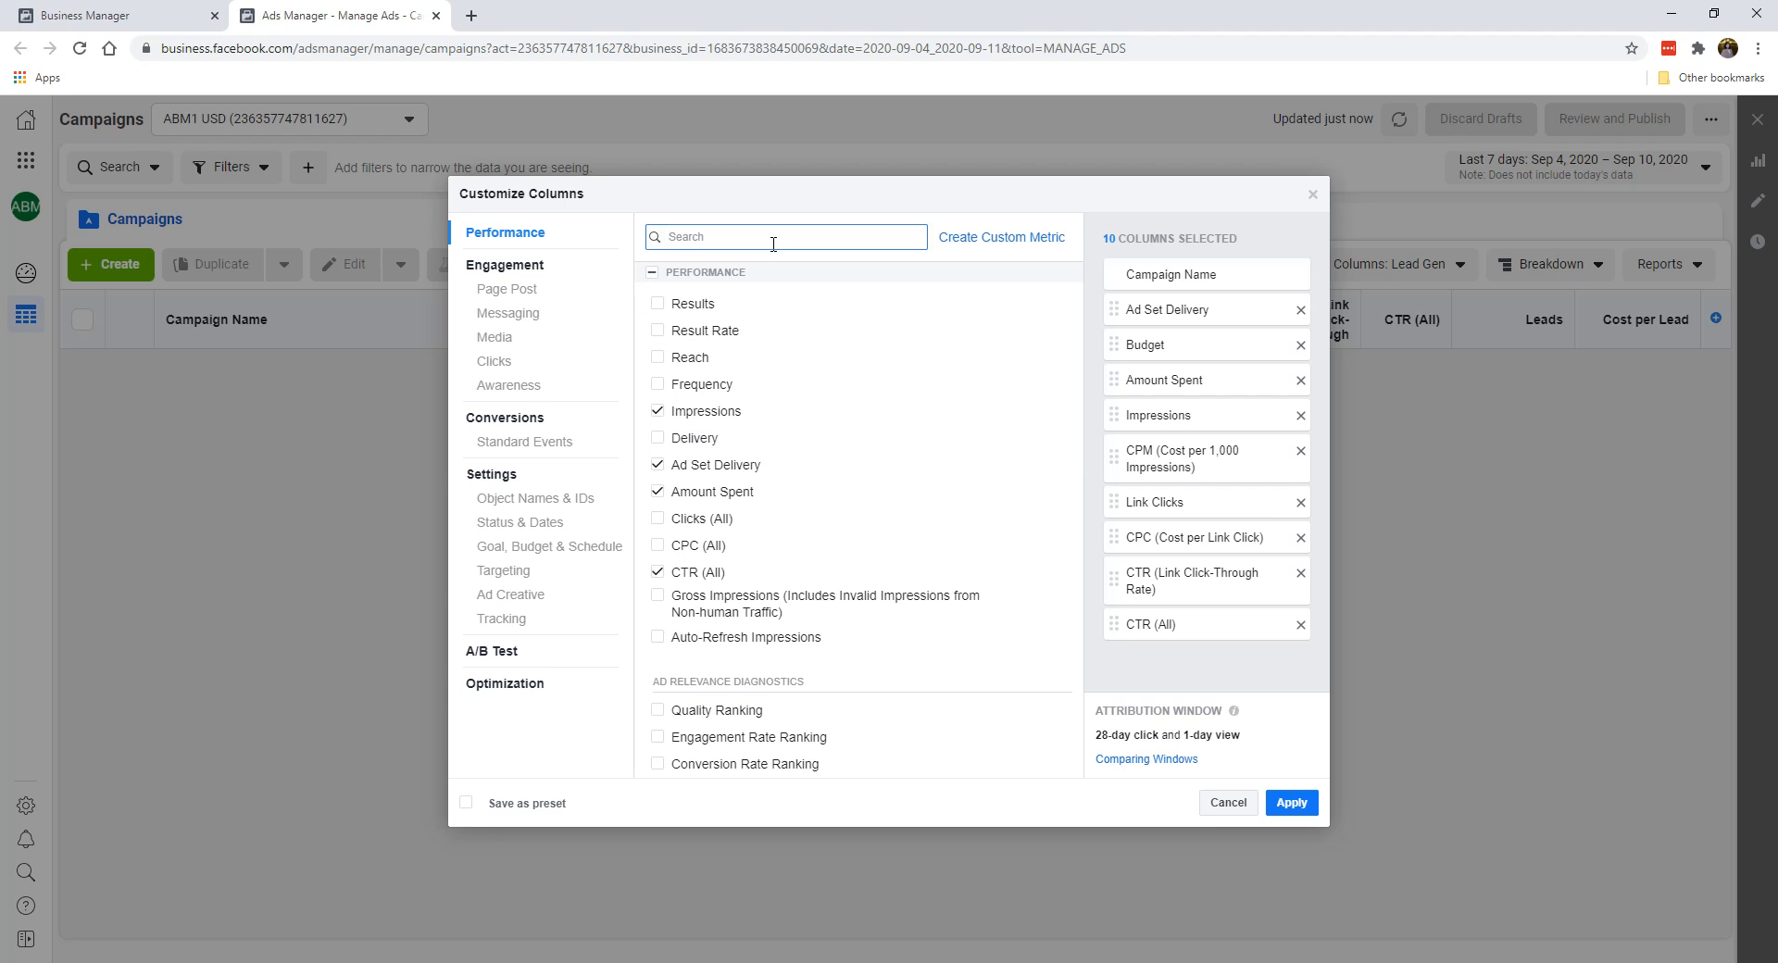
pyautogui.write('purc')
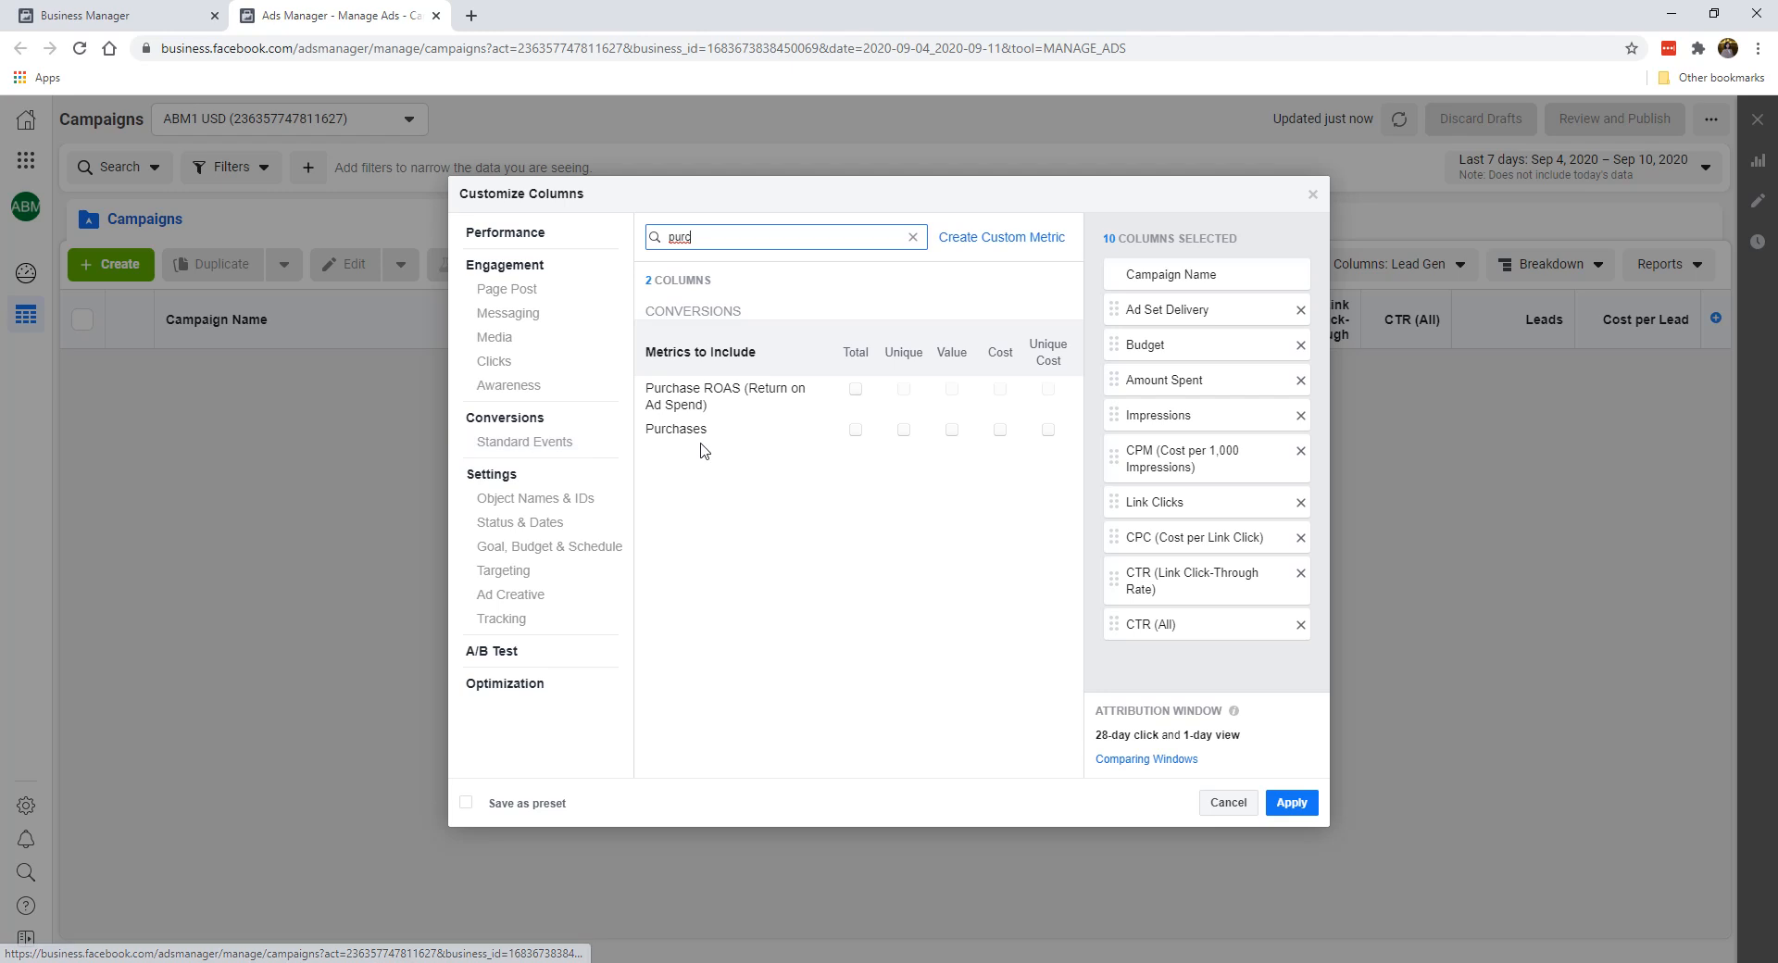
pyautogui.click(853, 429)
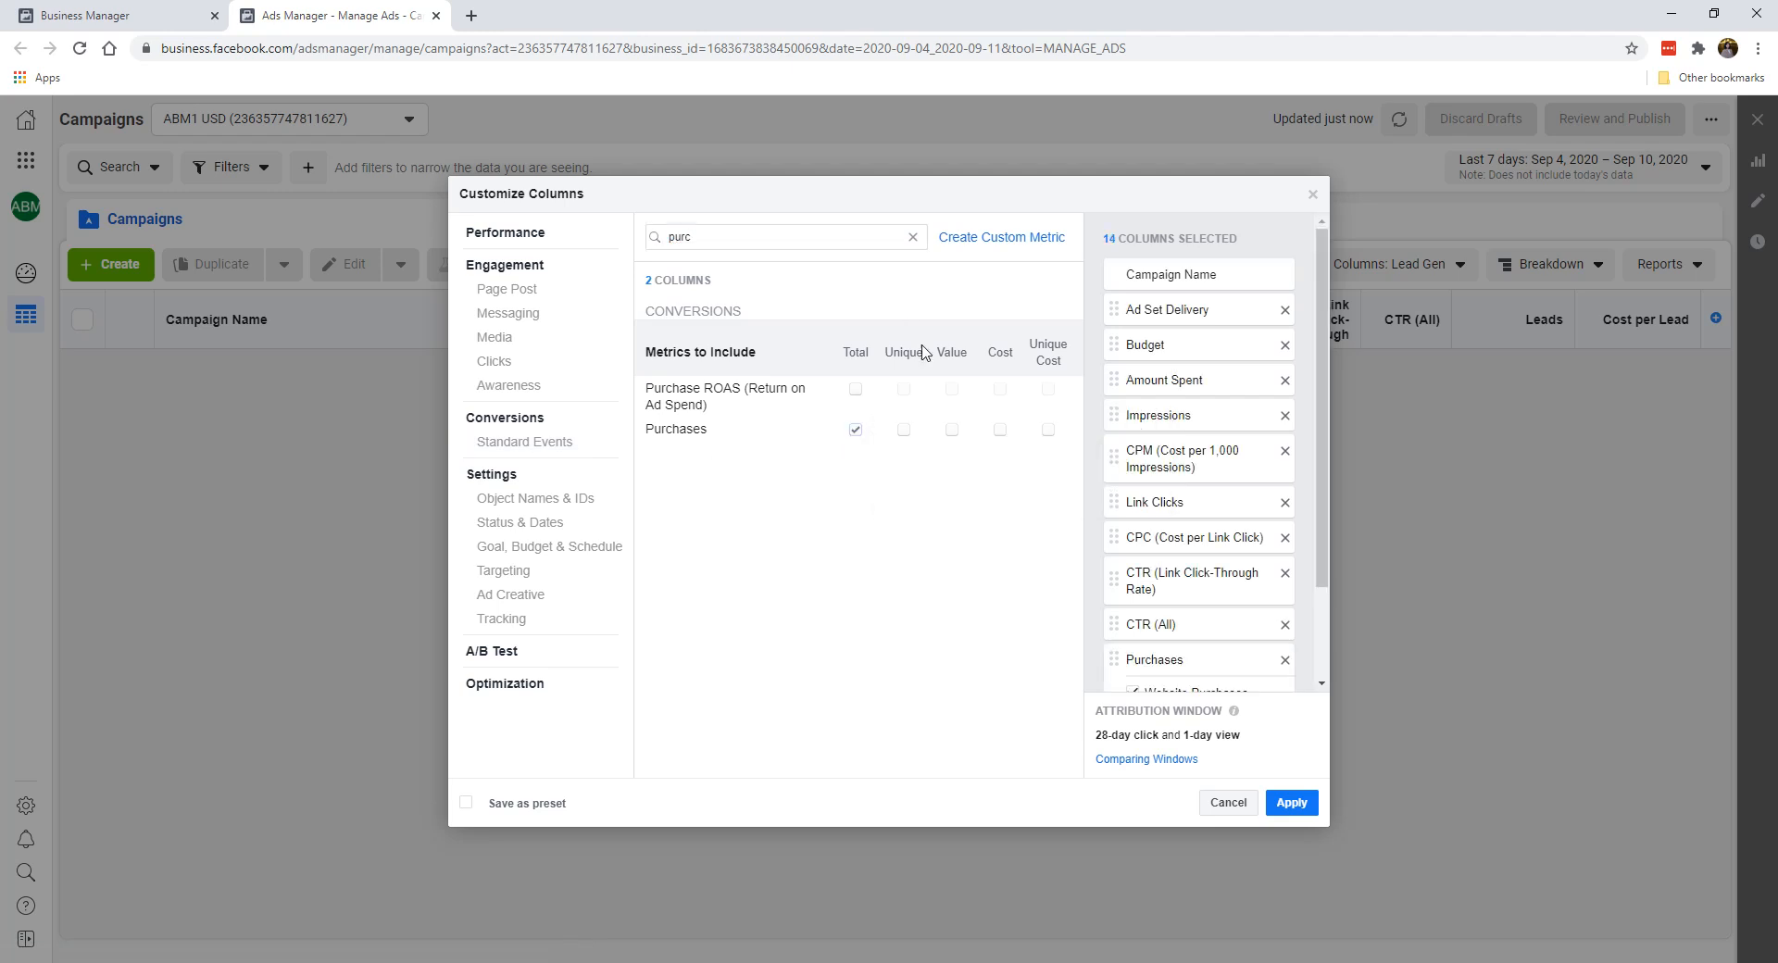
pyautogui.click(952, 431)
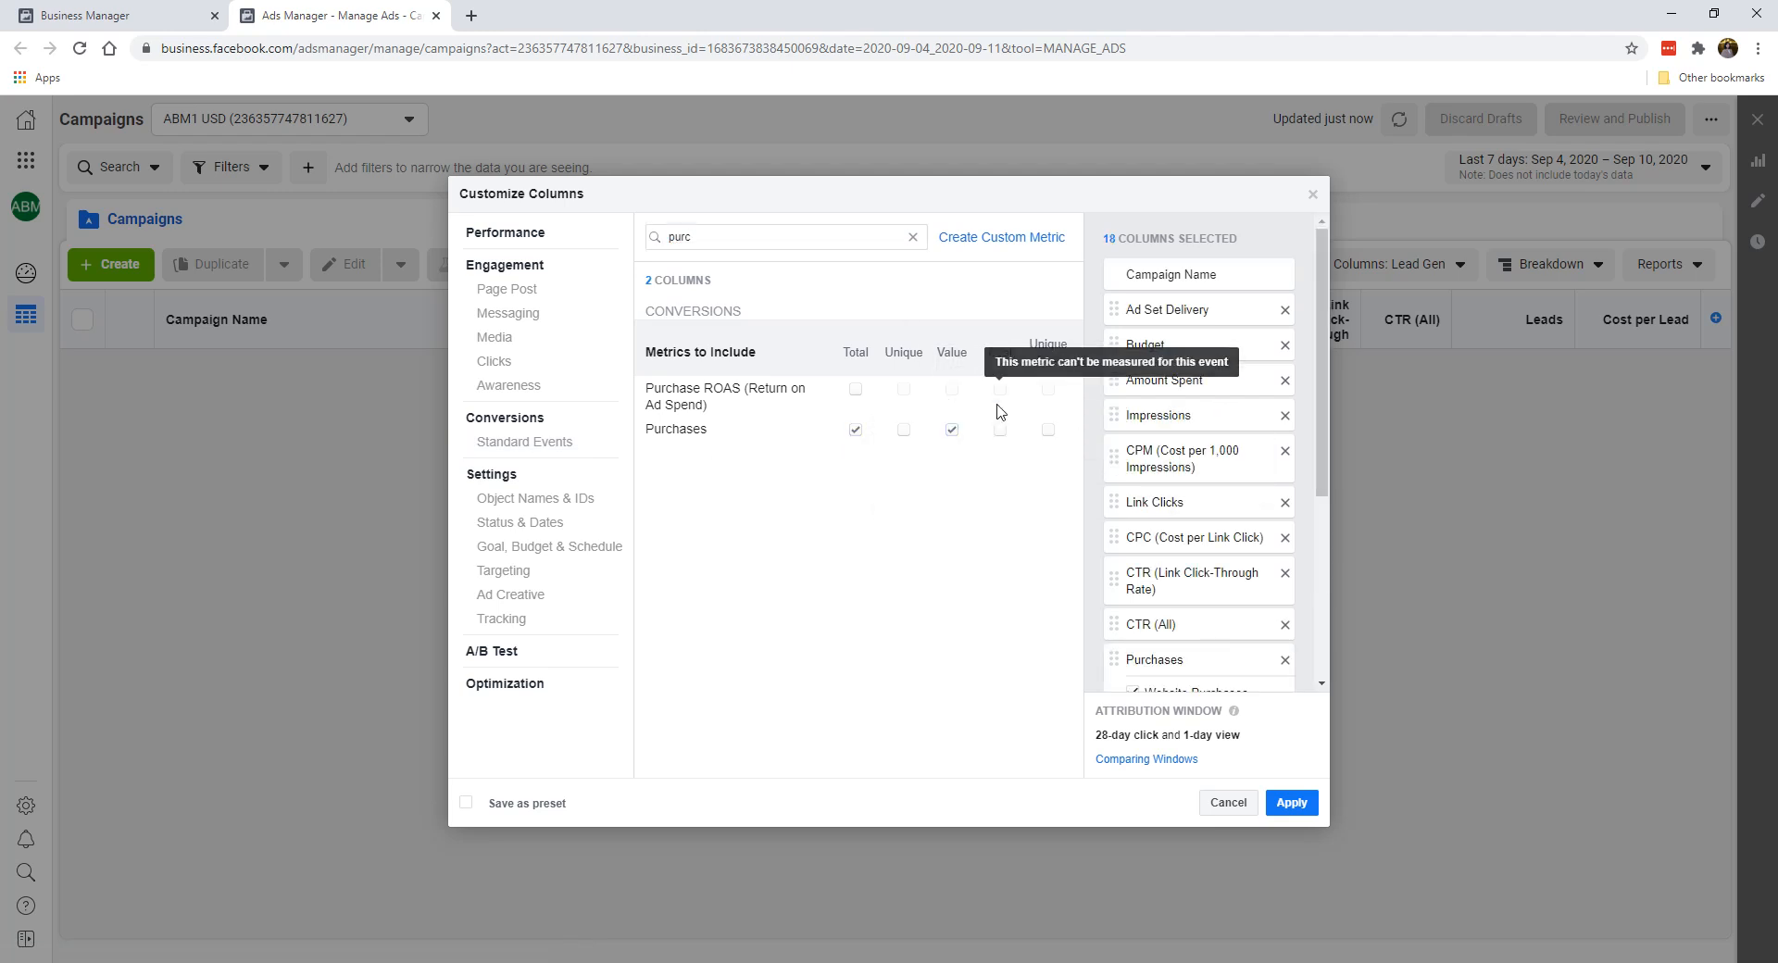
pyautogui.click(1001, 431)
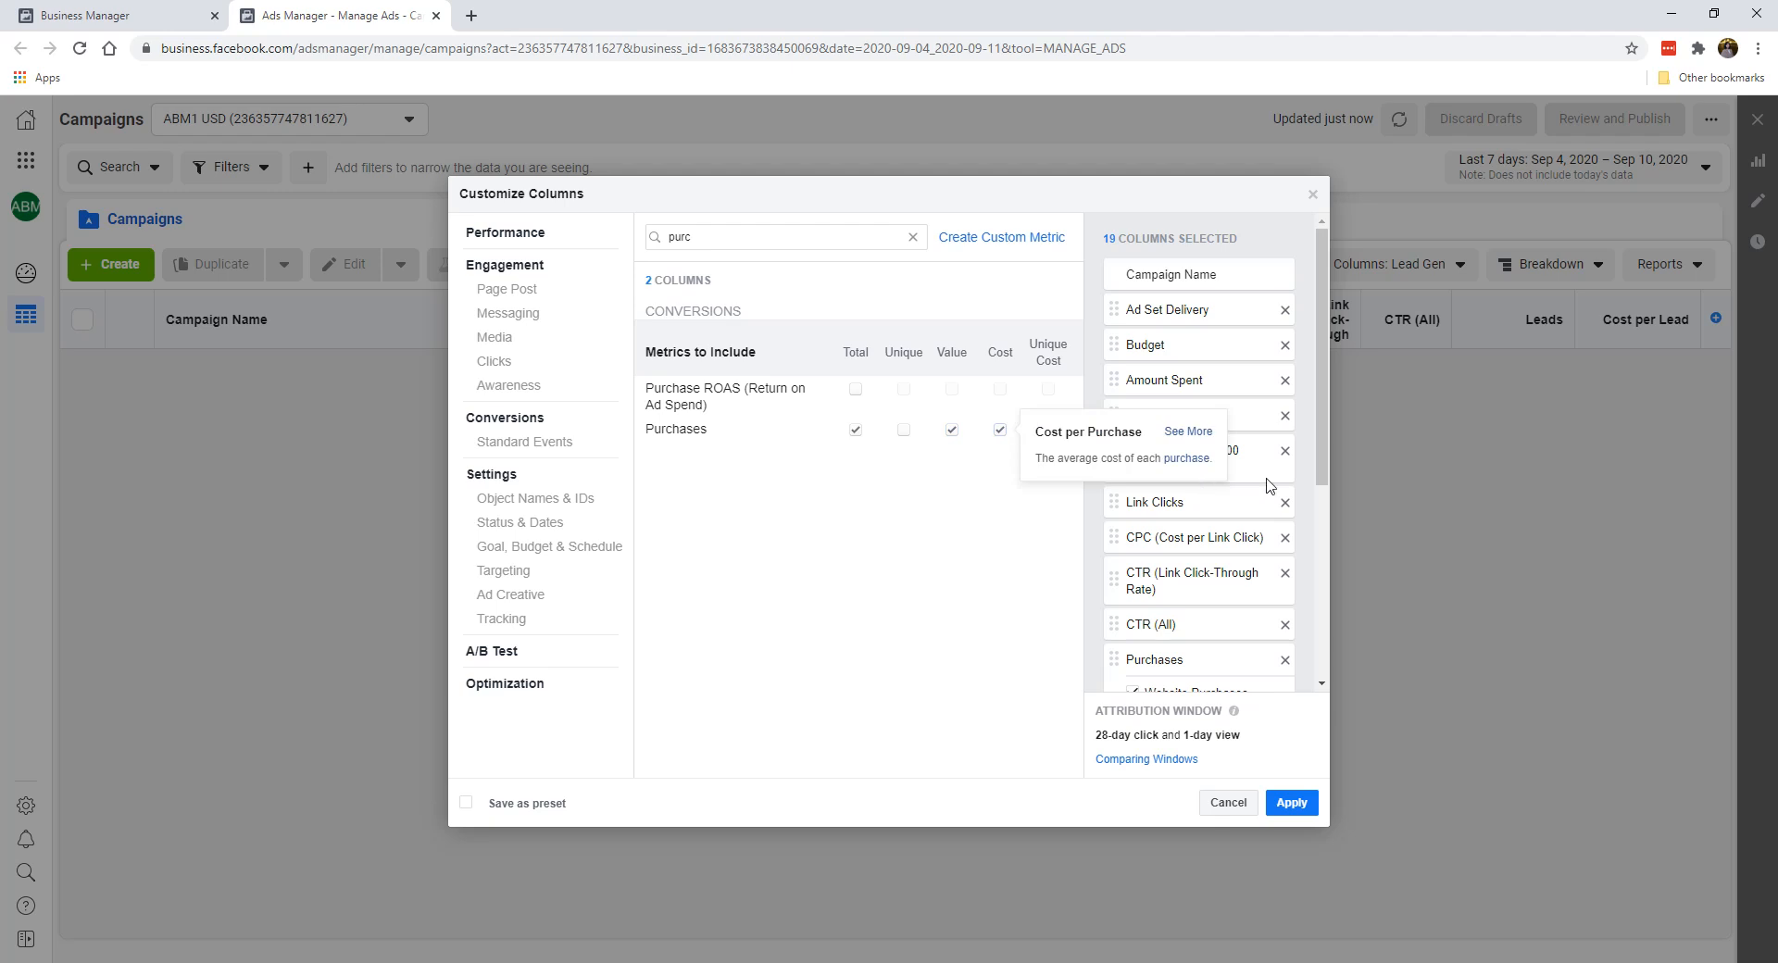
# Exclude the website, offline and on-Facebook breakdowns from both the Purchases and Purchases Conversion Value columns.
pyautogui.moveTo(1317, 482); pyautogui.dragTo(1309, 690)
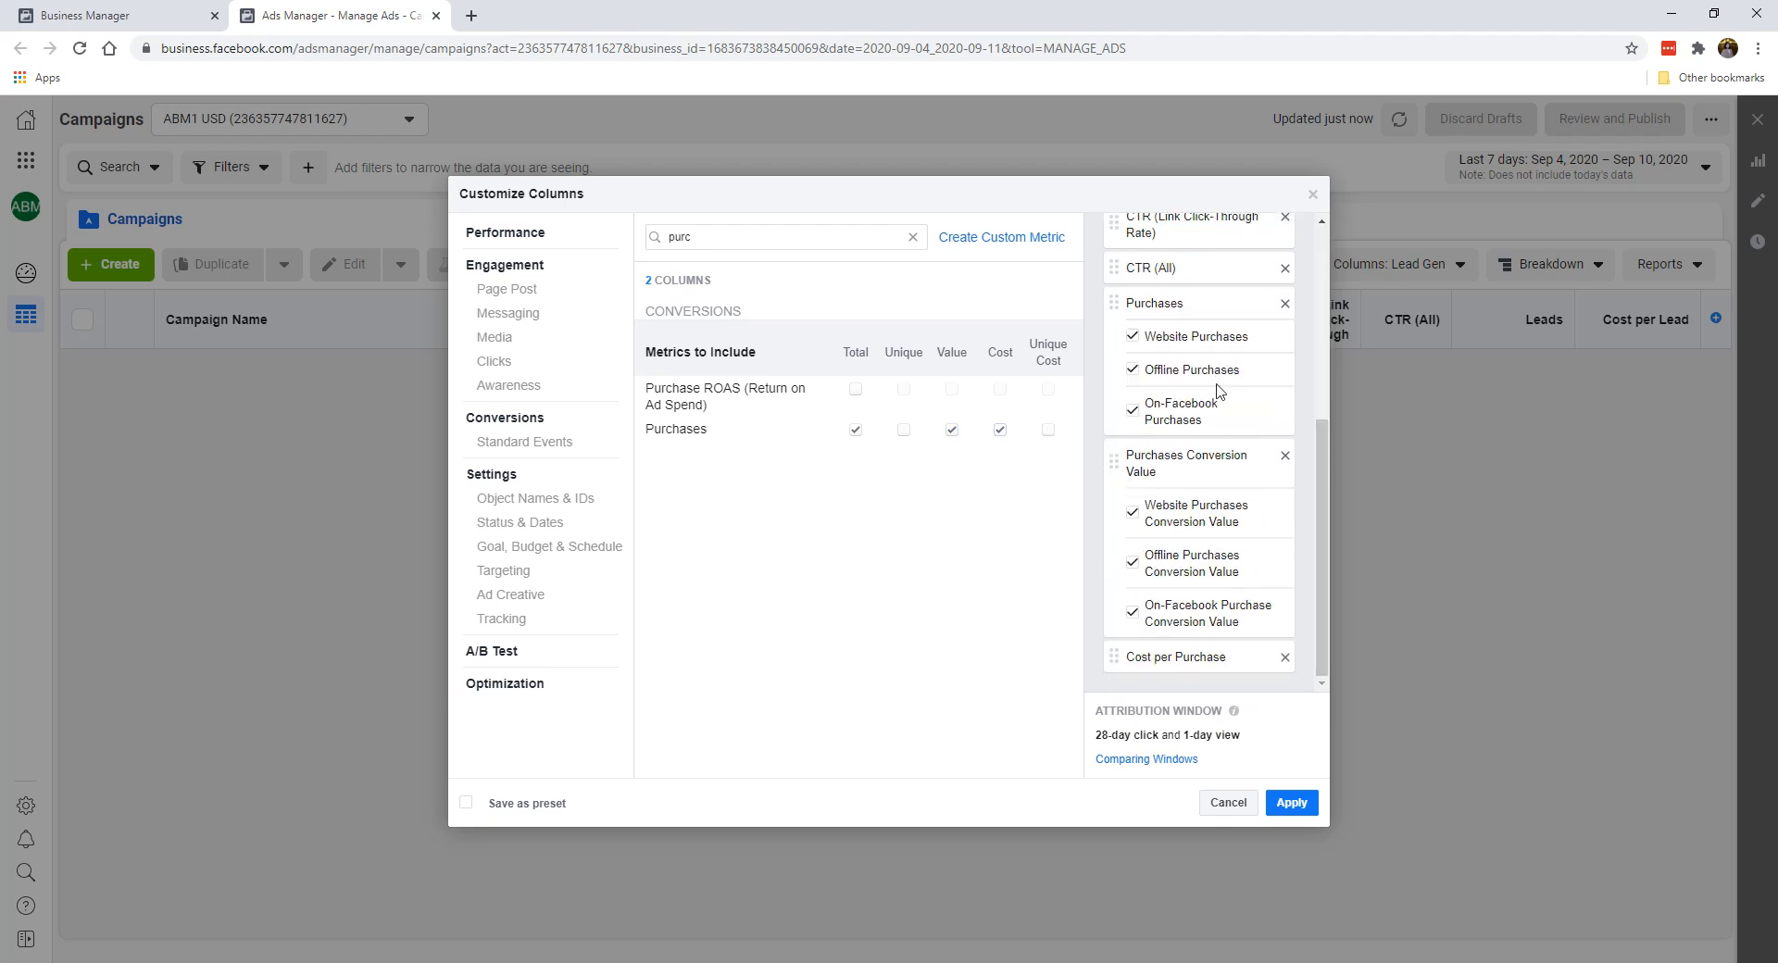
pyautogui.scroll(1, 1315, 482)
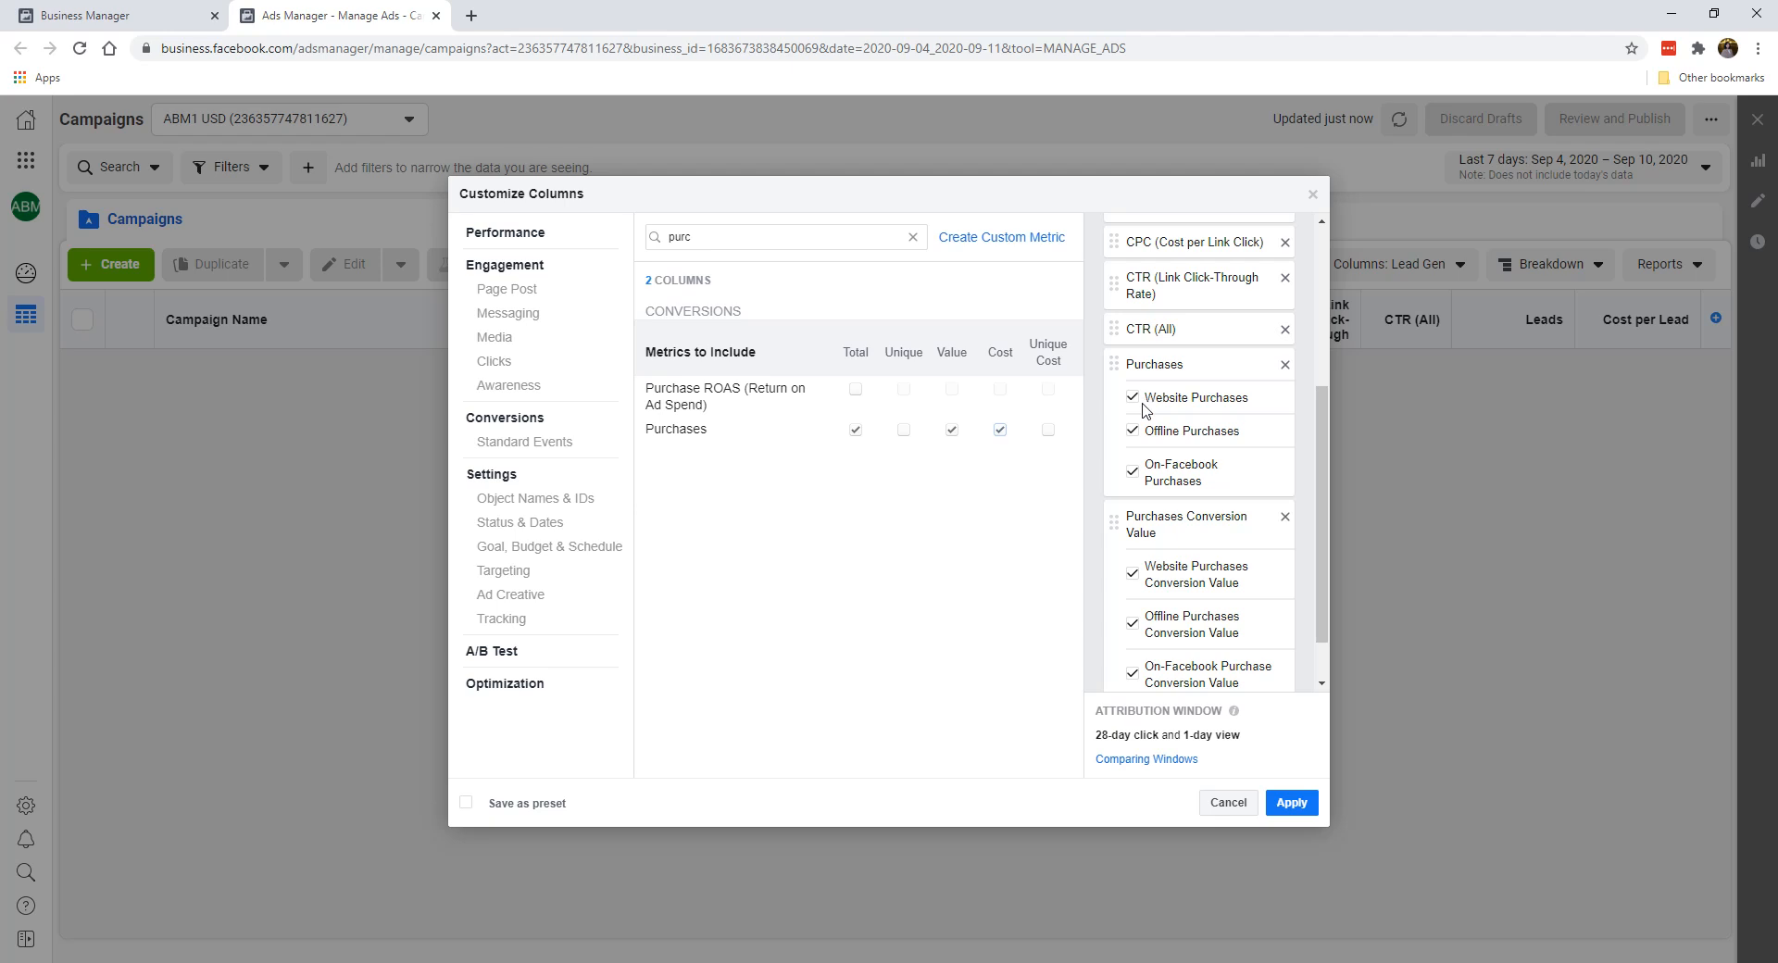
pyautogui.click(1132, 398)
pyautogui.click(1132, 432)
pyautogui.click(1132, 471)
pyautogui.scroll(-1, 1131, 514)
pyautogui.click(1132, 512)
pyautogui.click(1132, 563)
pyautogui.click(1131, 612)
pyautogui.scroll(1, 1178, 445)
pyautogui.scroll(-1, 1176, 446)
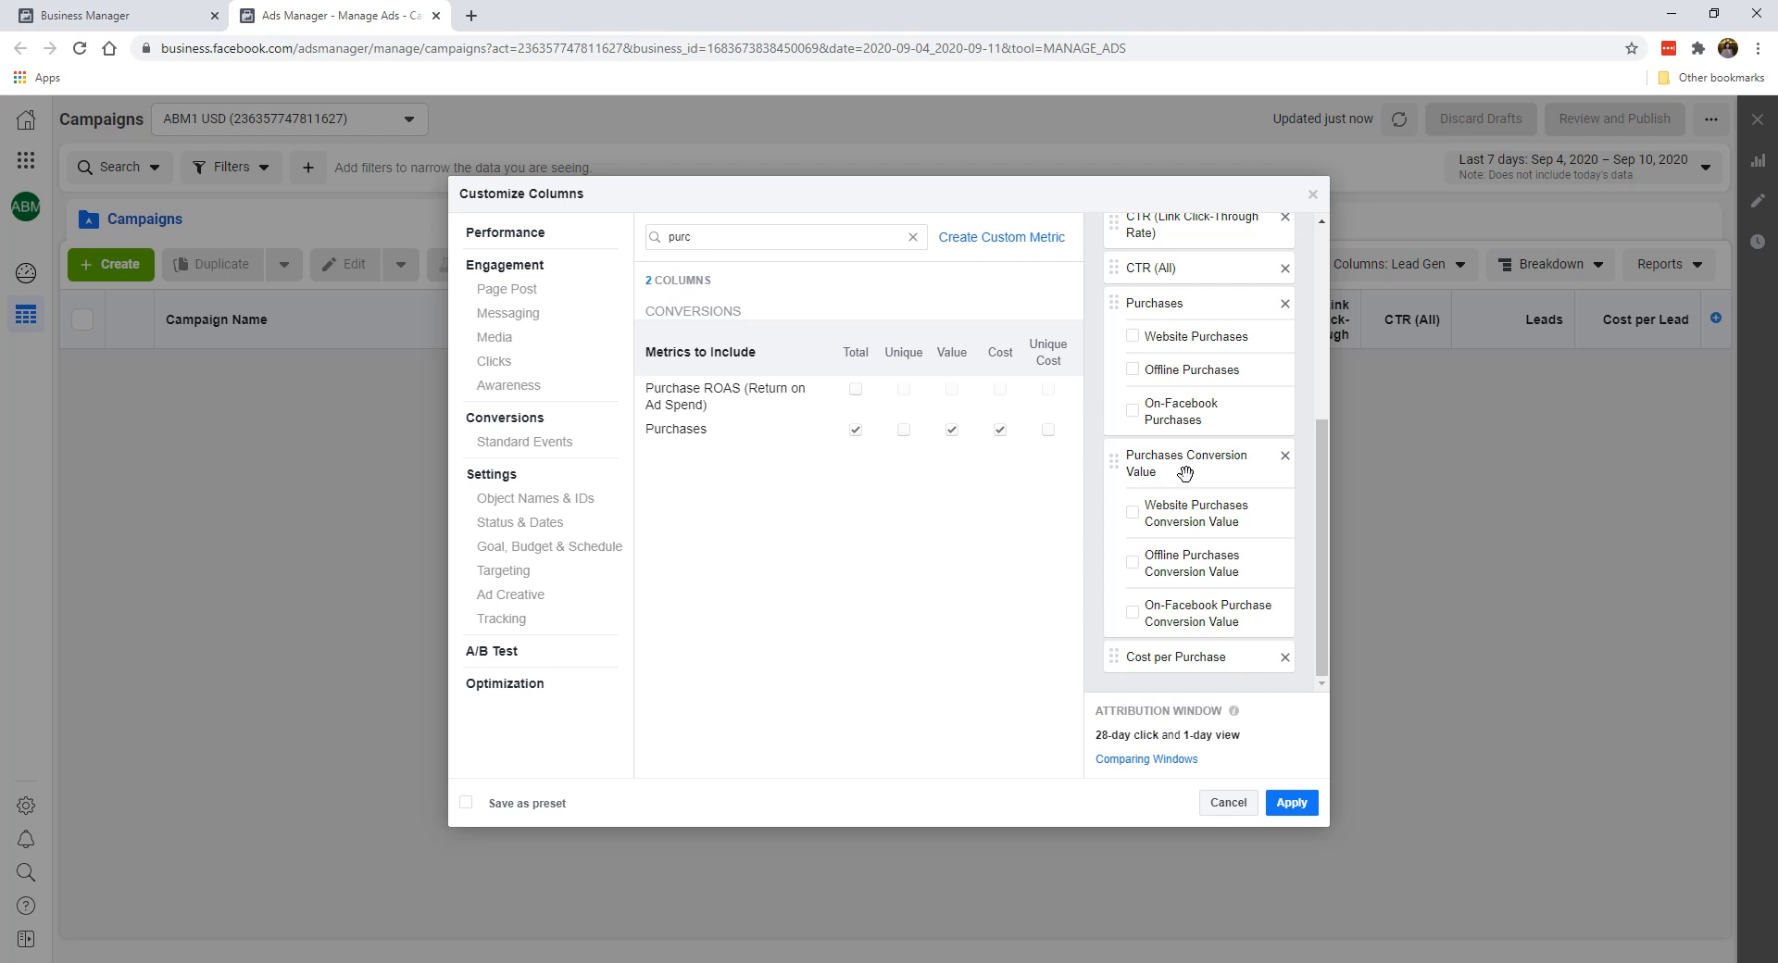
pyautogui.scroll(1, 1164, 510)
pyautogui.scroll(-1, 1174, 508)
# Add the total Purchase ROAS (Return on Ad Spend) column without its Website Purchase ROAS breakdown.
pyautogui.moveTo(862, 396)
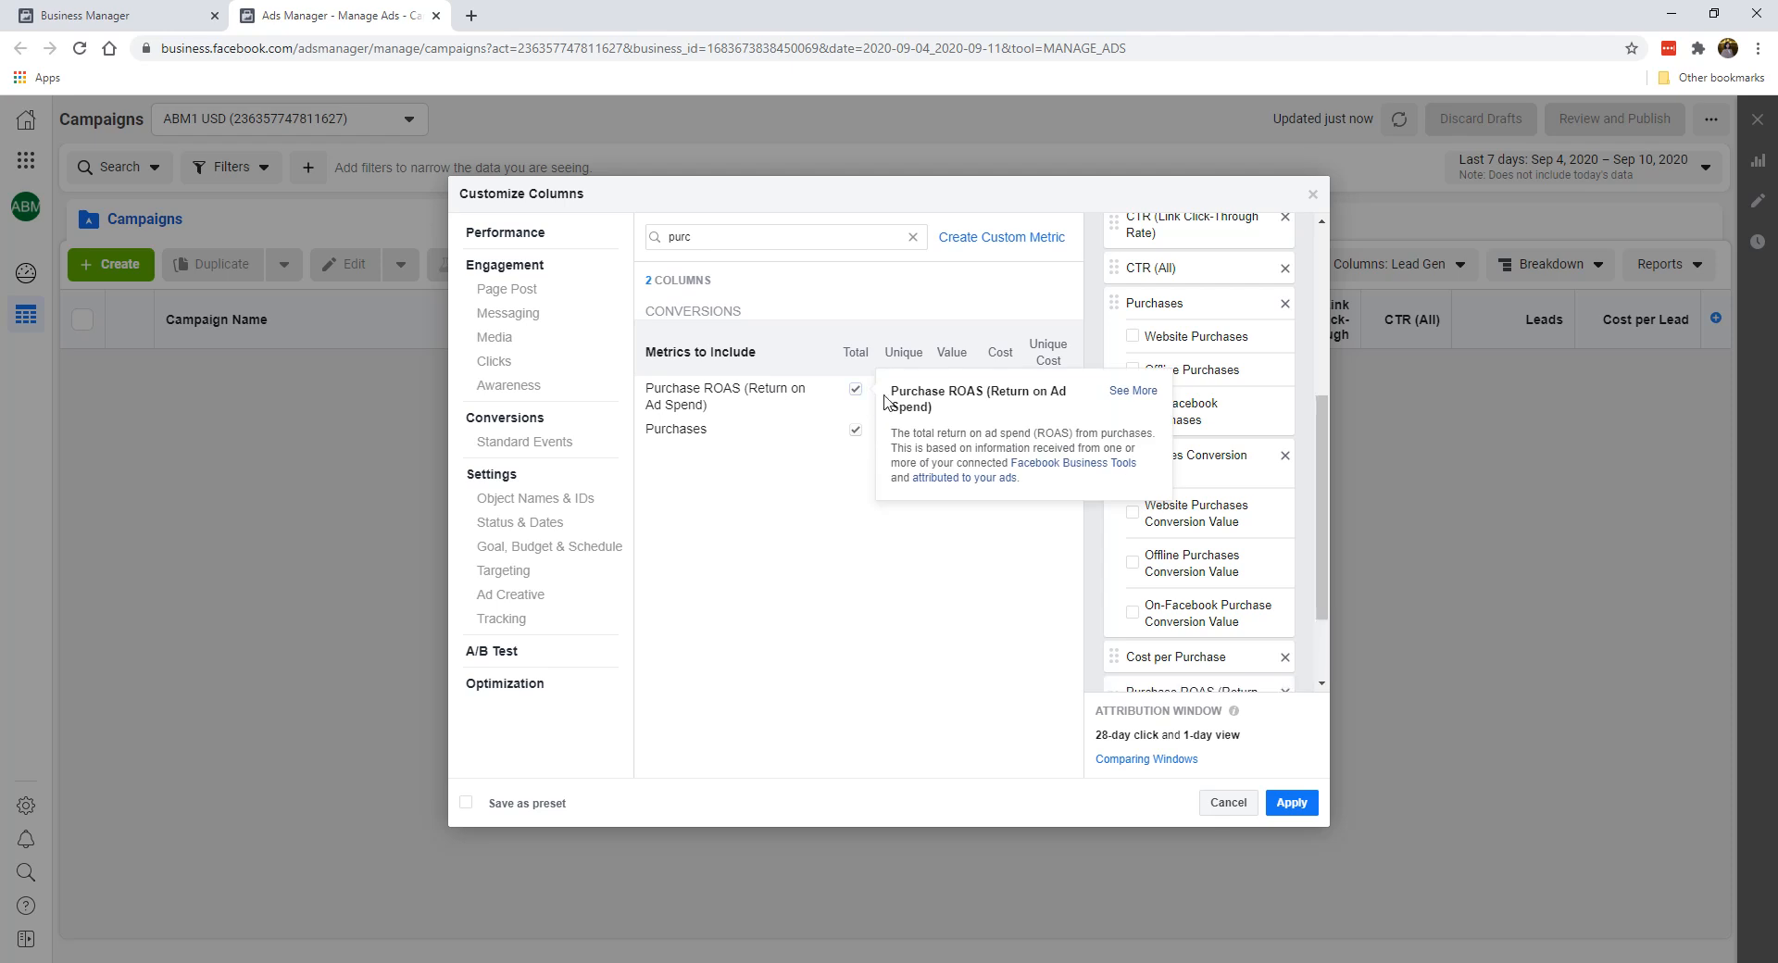
pyautogui.click(855, 390)
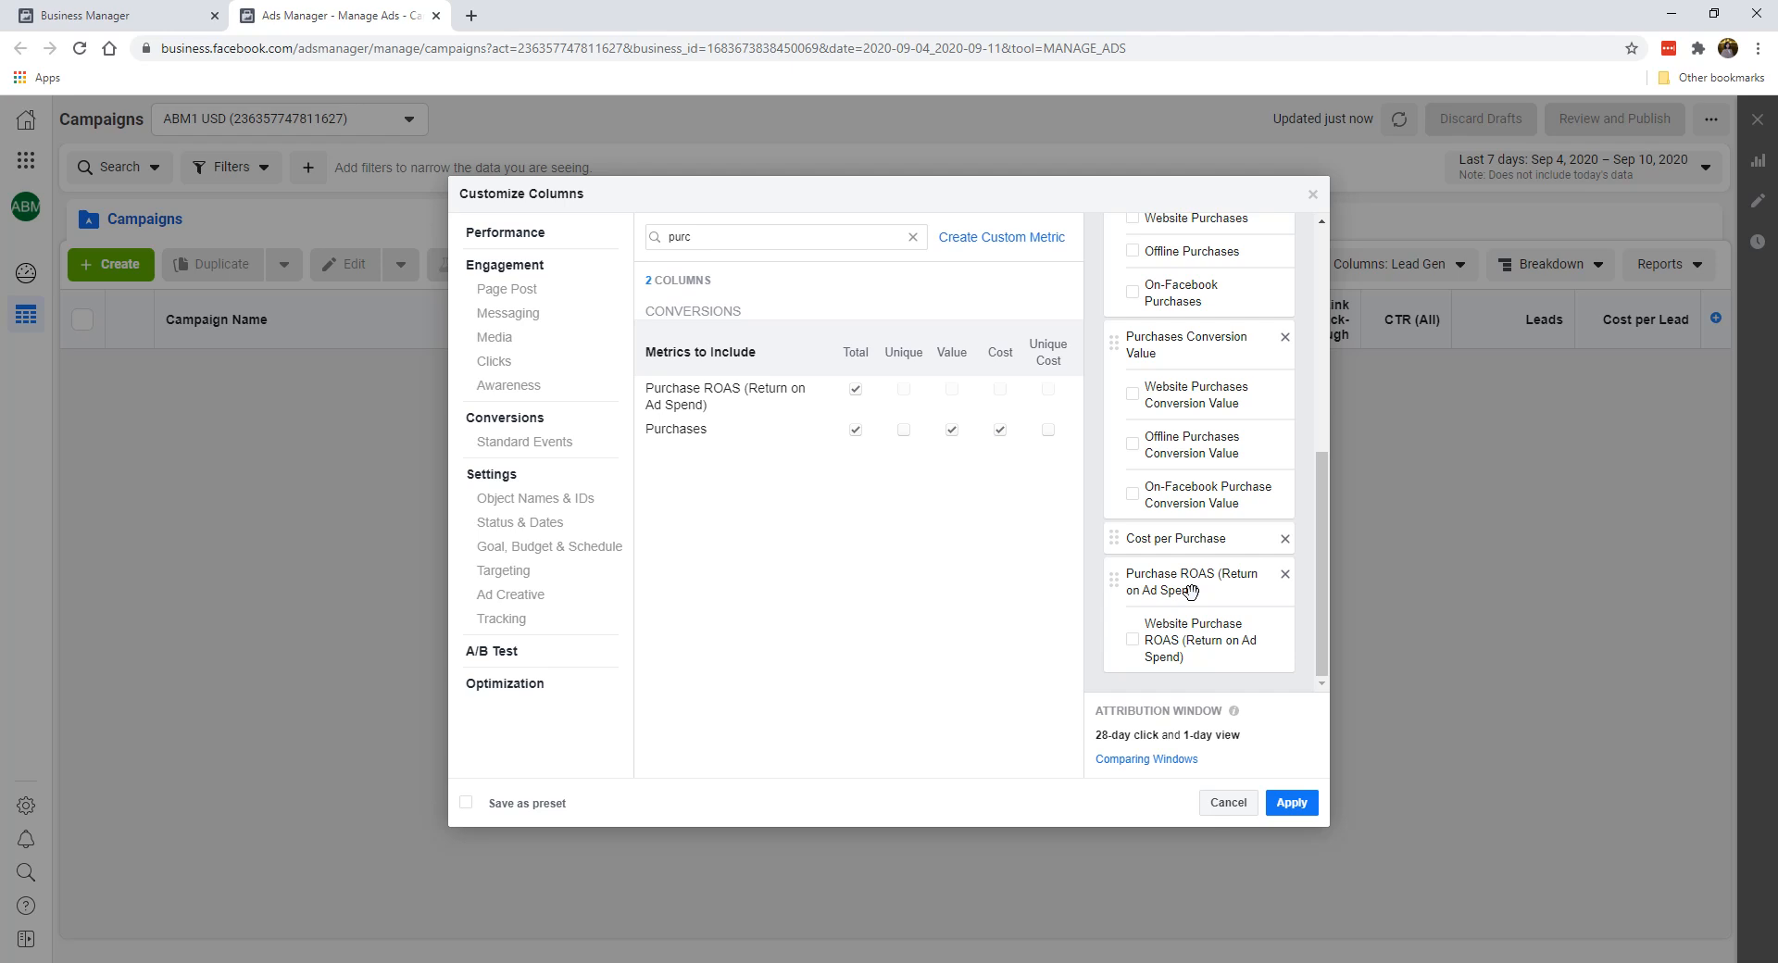
pyautogui.scroll(3, 1238, 475)
pyautogui.scroll(-3, 1237, 474)
# Save the column selection as a preset named Purchase and apply it to the campaigns table.
pyautogui.click(522, 813)
pyautogui.click(687, 808)
pyautogui.write('Purchase')
pyautogui.click(1296, 803)
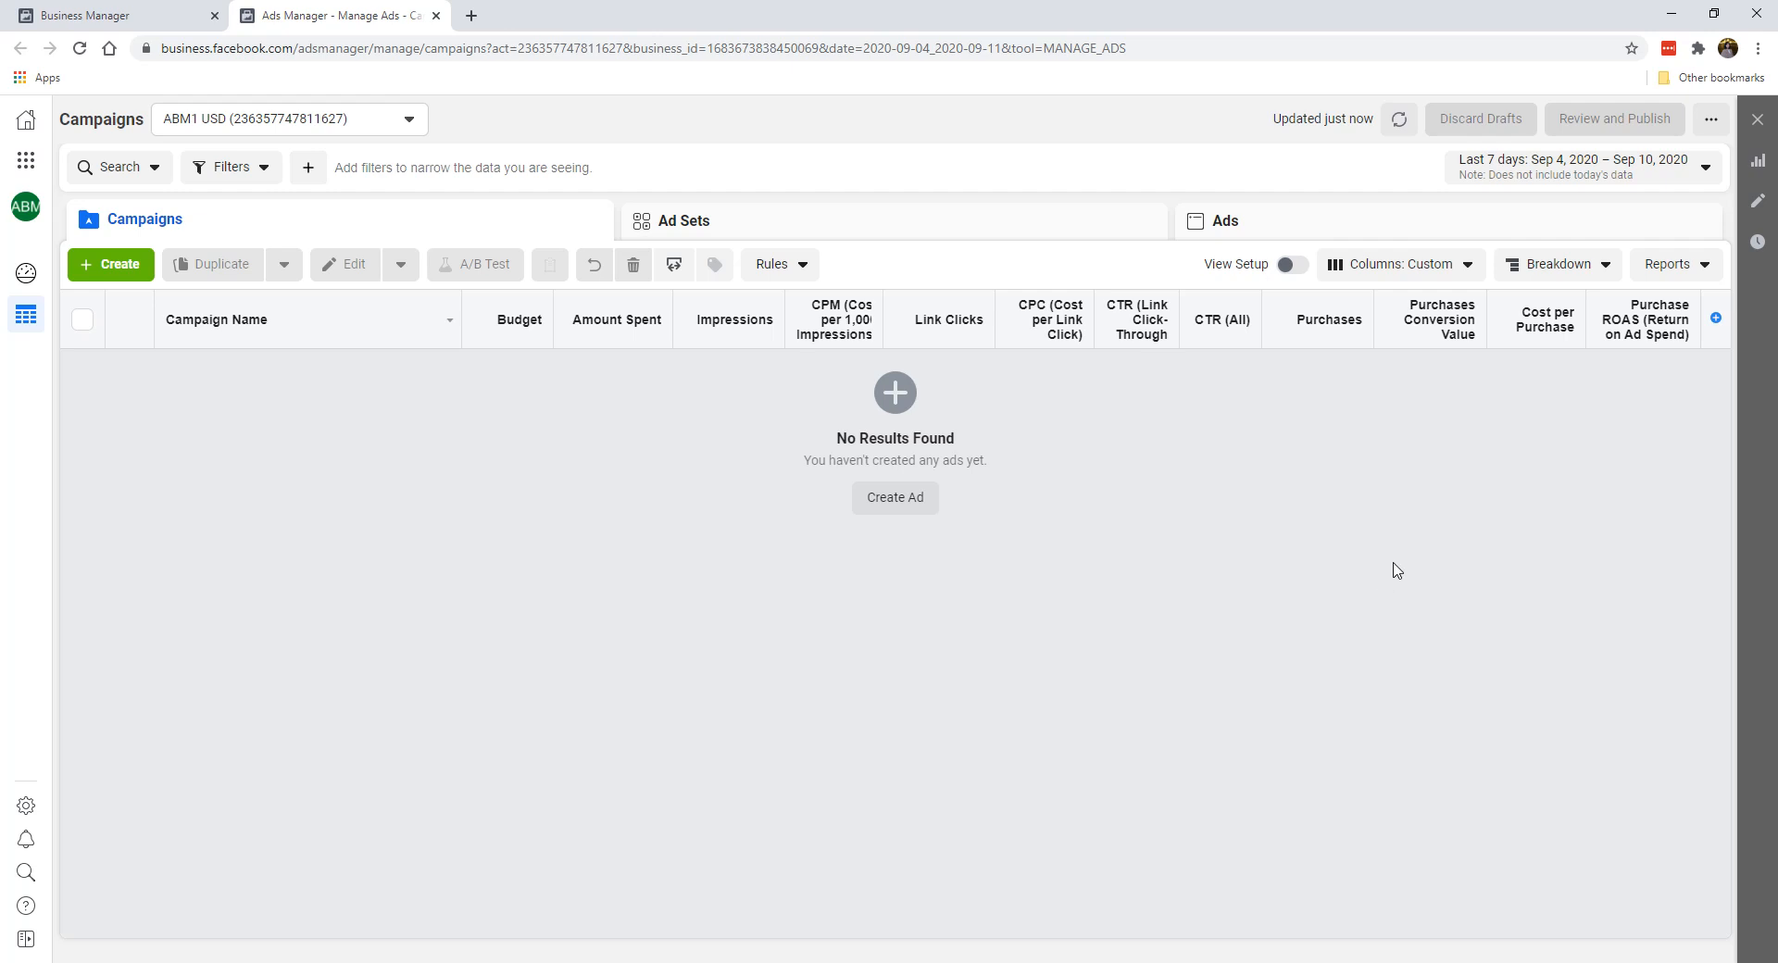
# Customize the columns of the Purchase preset, adding the total, unique and cost metrics for Adds to Cart.
pyautogui.click(1427, 270)
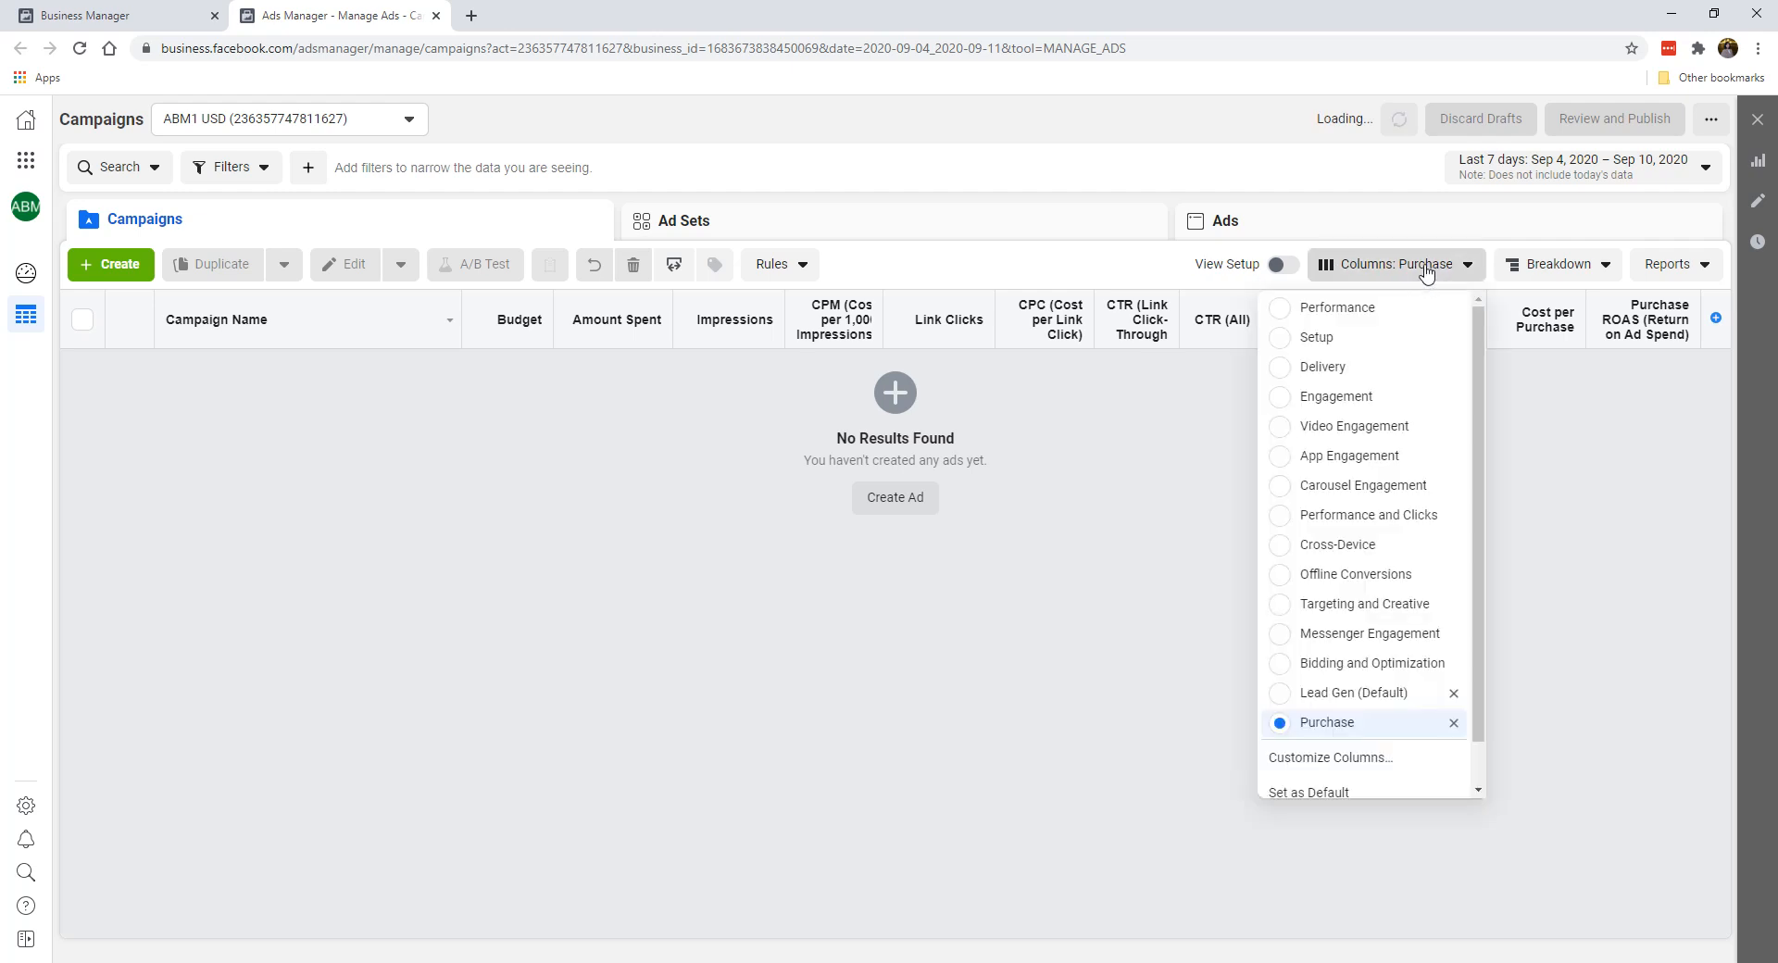
pyautogui.scroll(-1, 1370, 518)
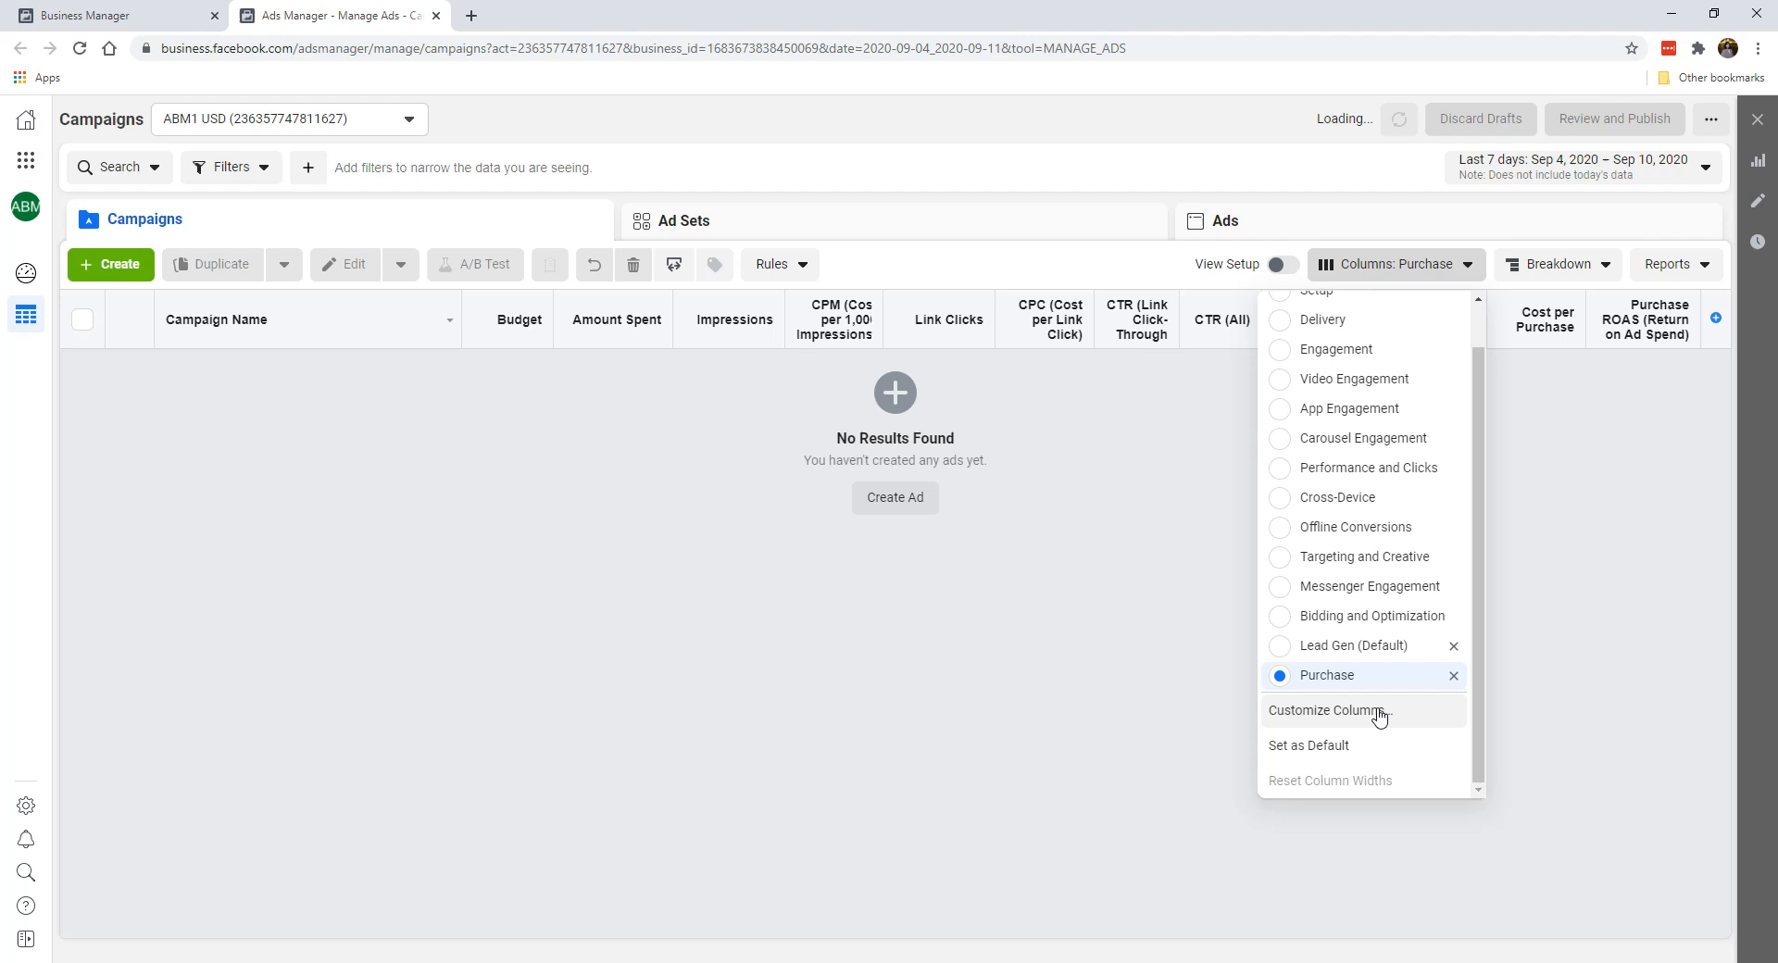
pyautogui.click(1379, 713)
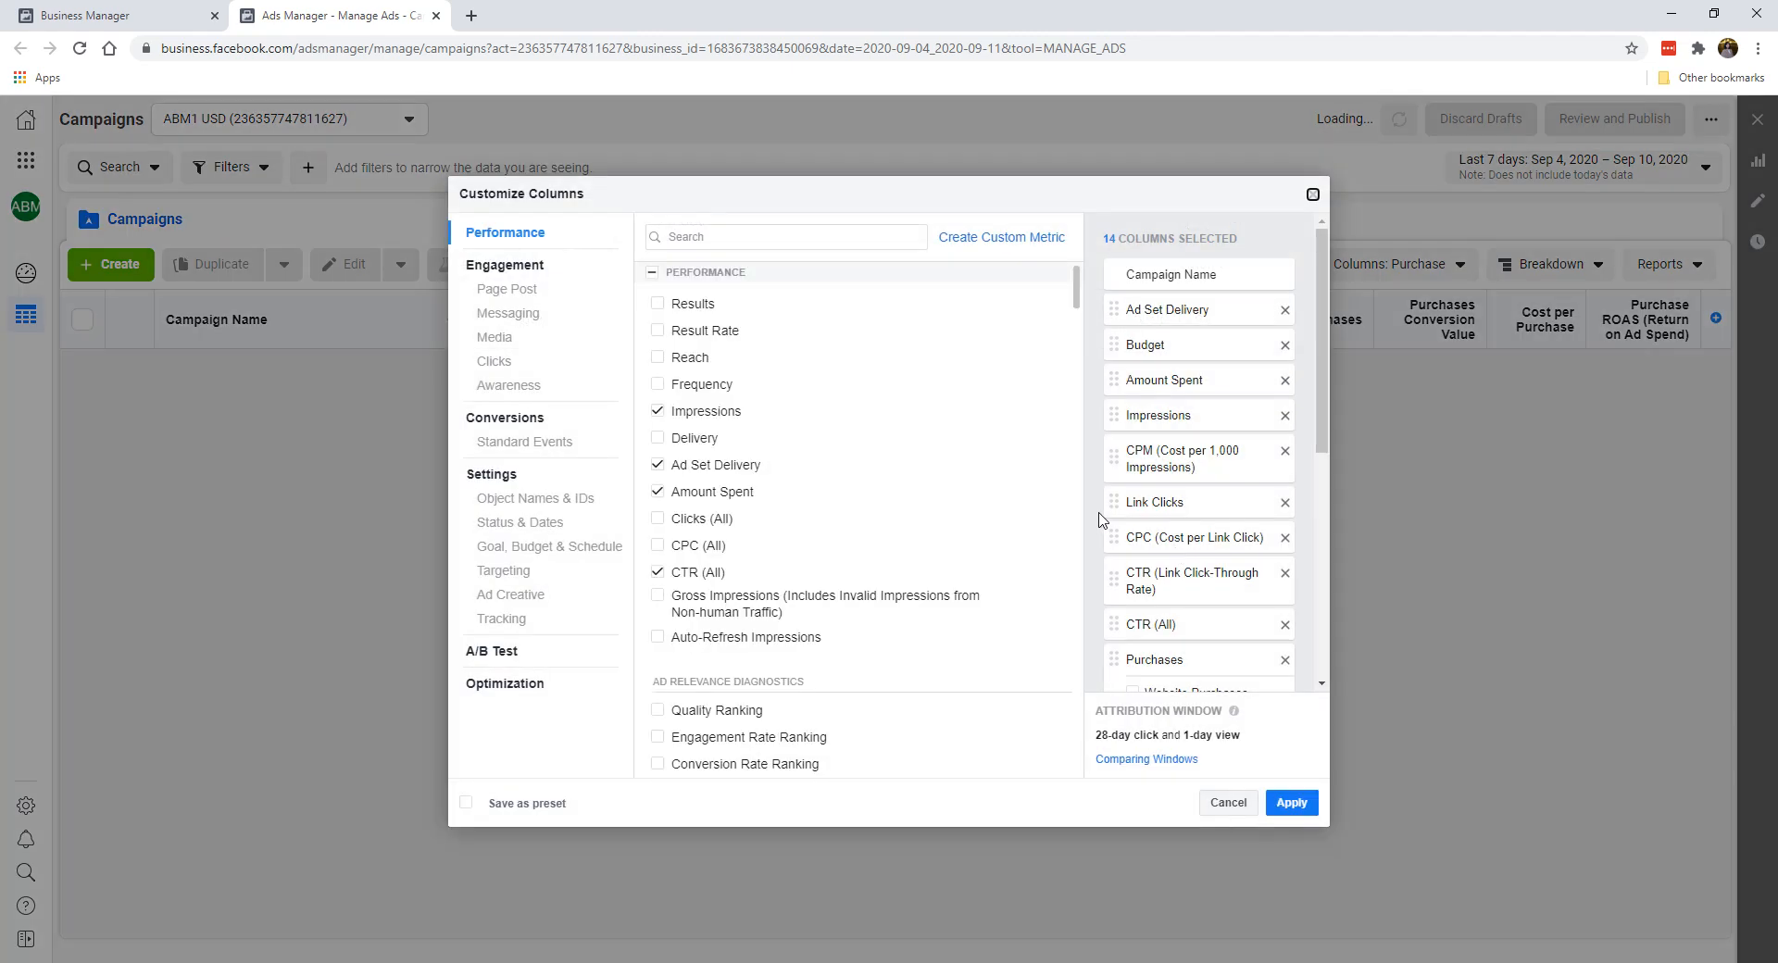
pyautogui.click(786, 237)
pyautogui.write('add')
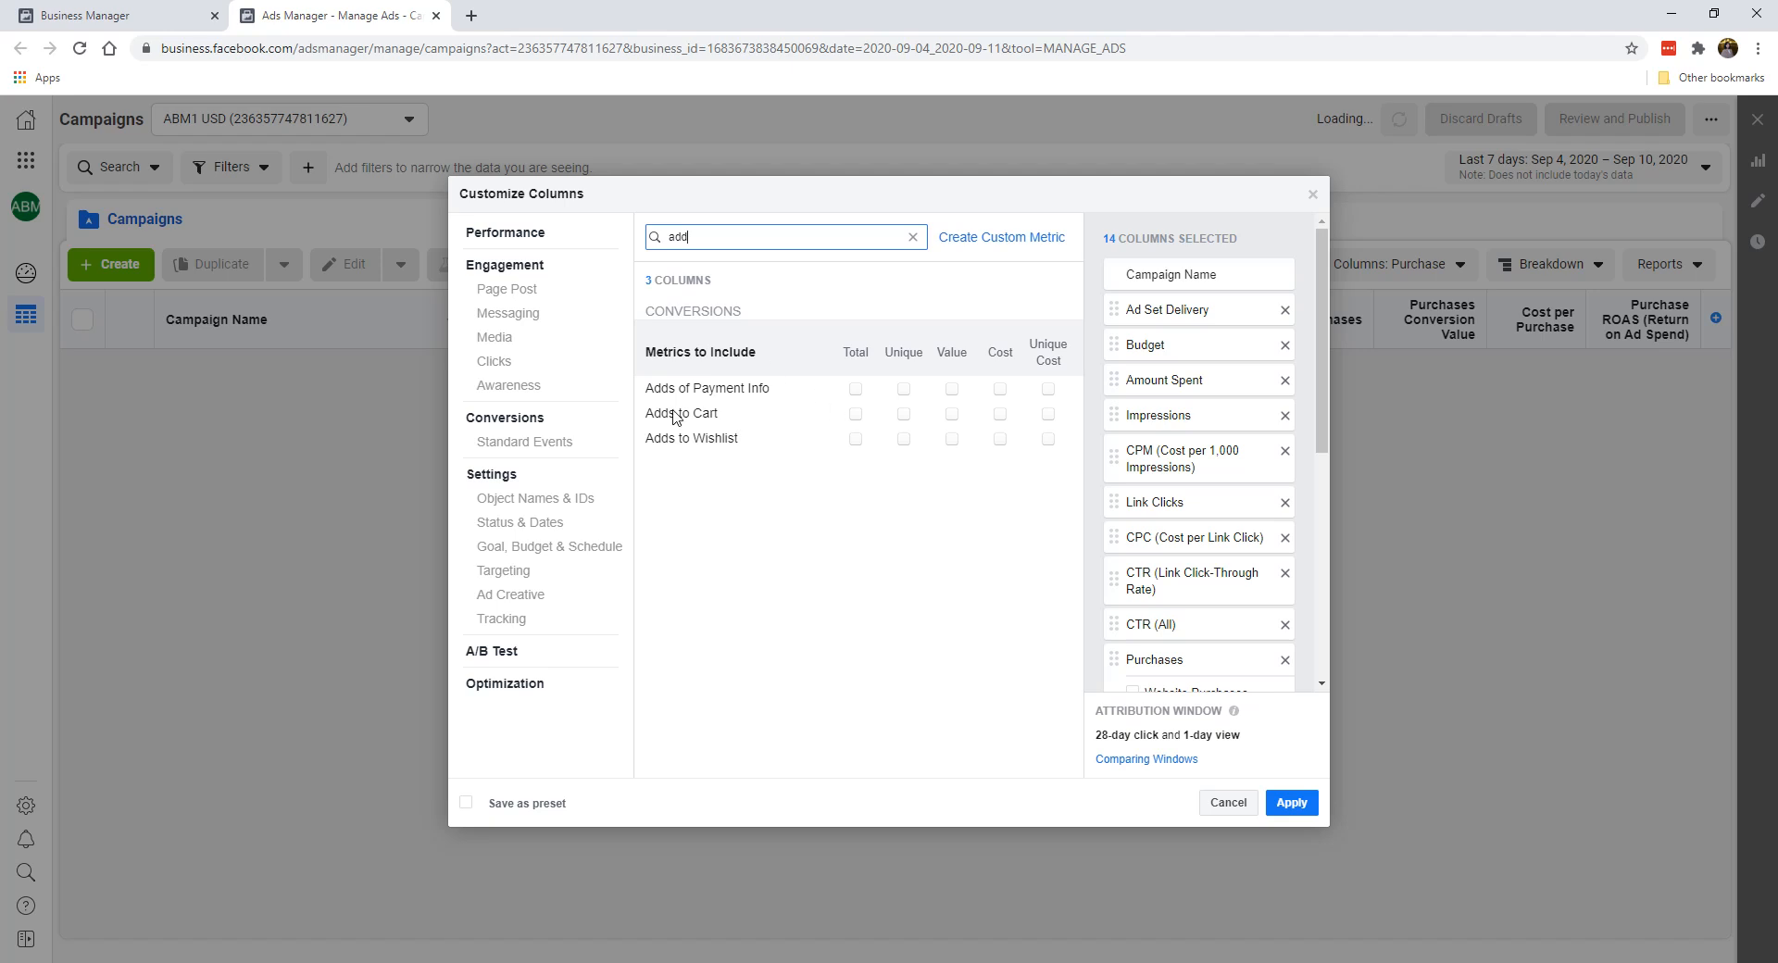
pyautogui.click(856, 414)
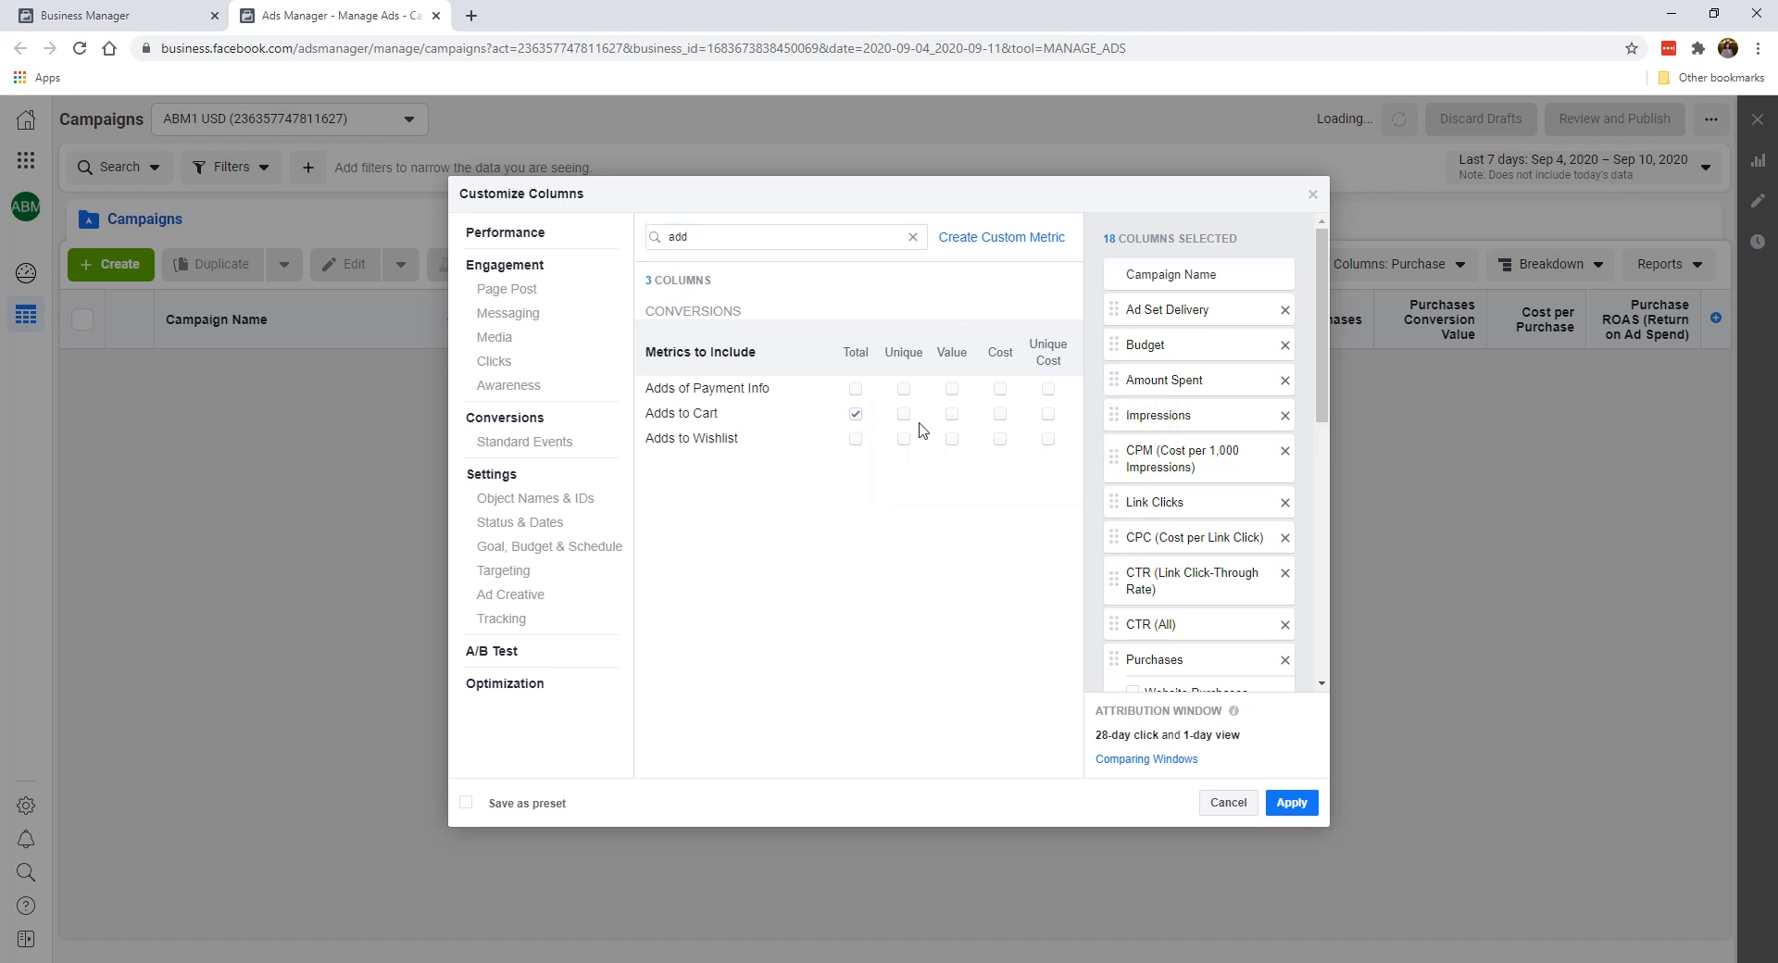
pyautogui.click(904, 415)
pyautogui.click(1000, 415)
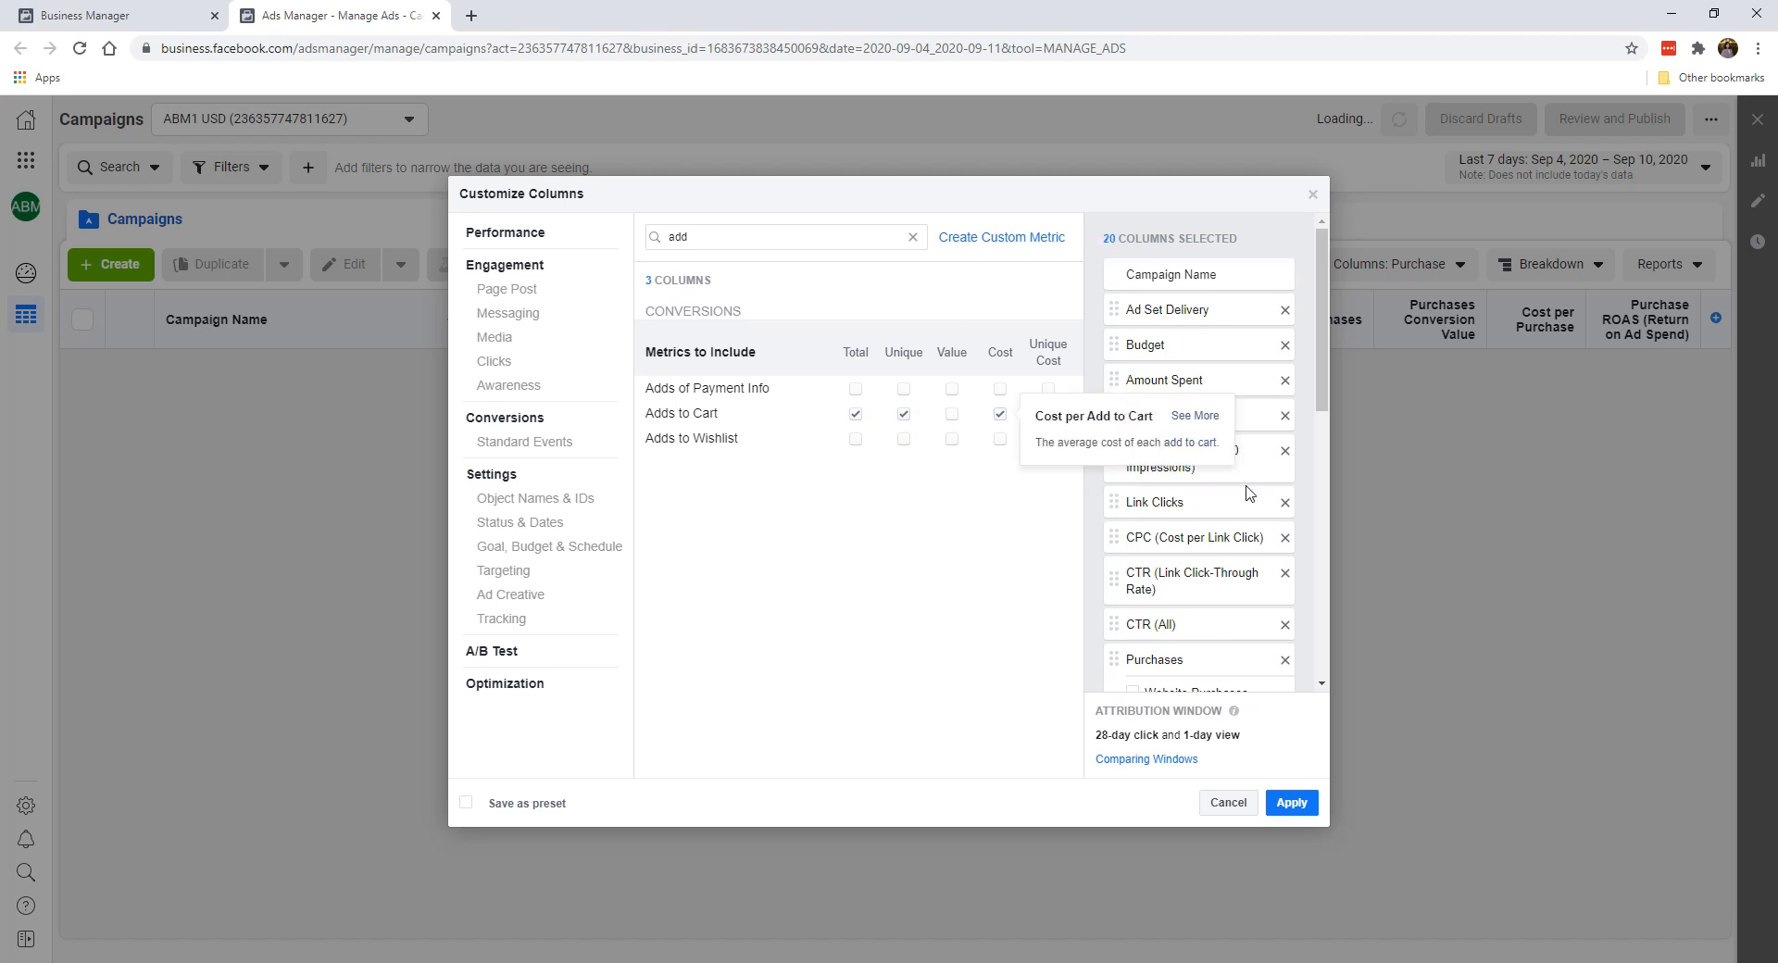
# Exclude the website, offline and on-Facebook breakdowns of Adds to Cart and remove the Unique Adds to Cart column.
pyautogui.click(1134, 505)
pyautogui.click(1133, 537)
pyautogui.click(1133, 578)
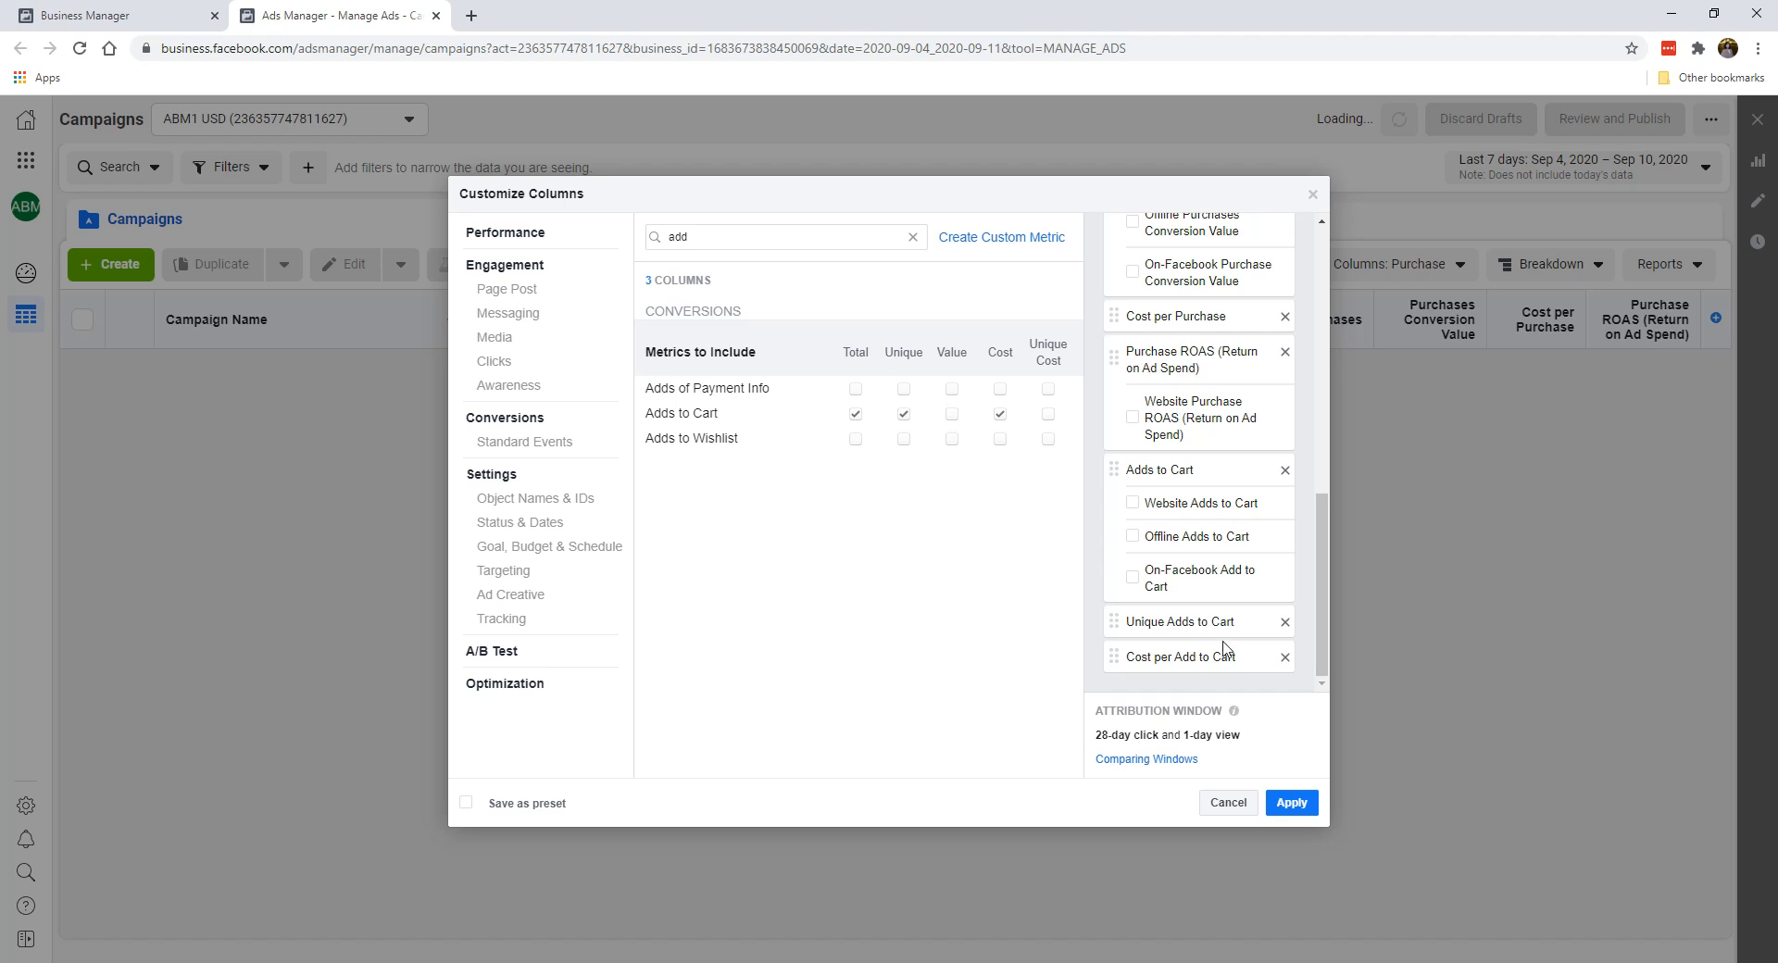
pyautogui.click(903, 414)
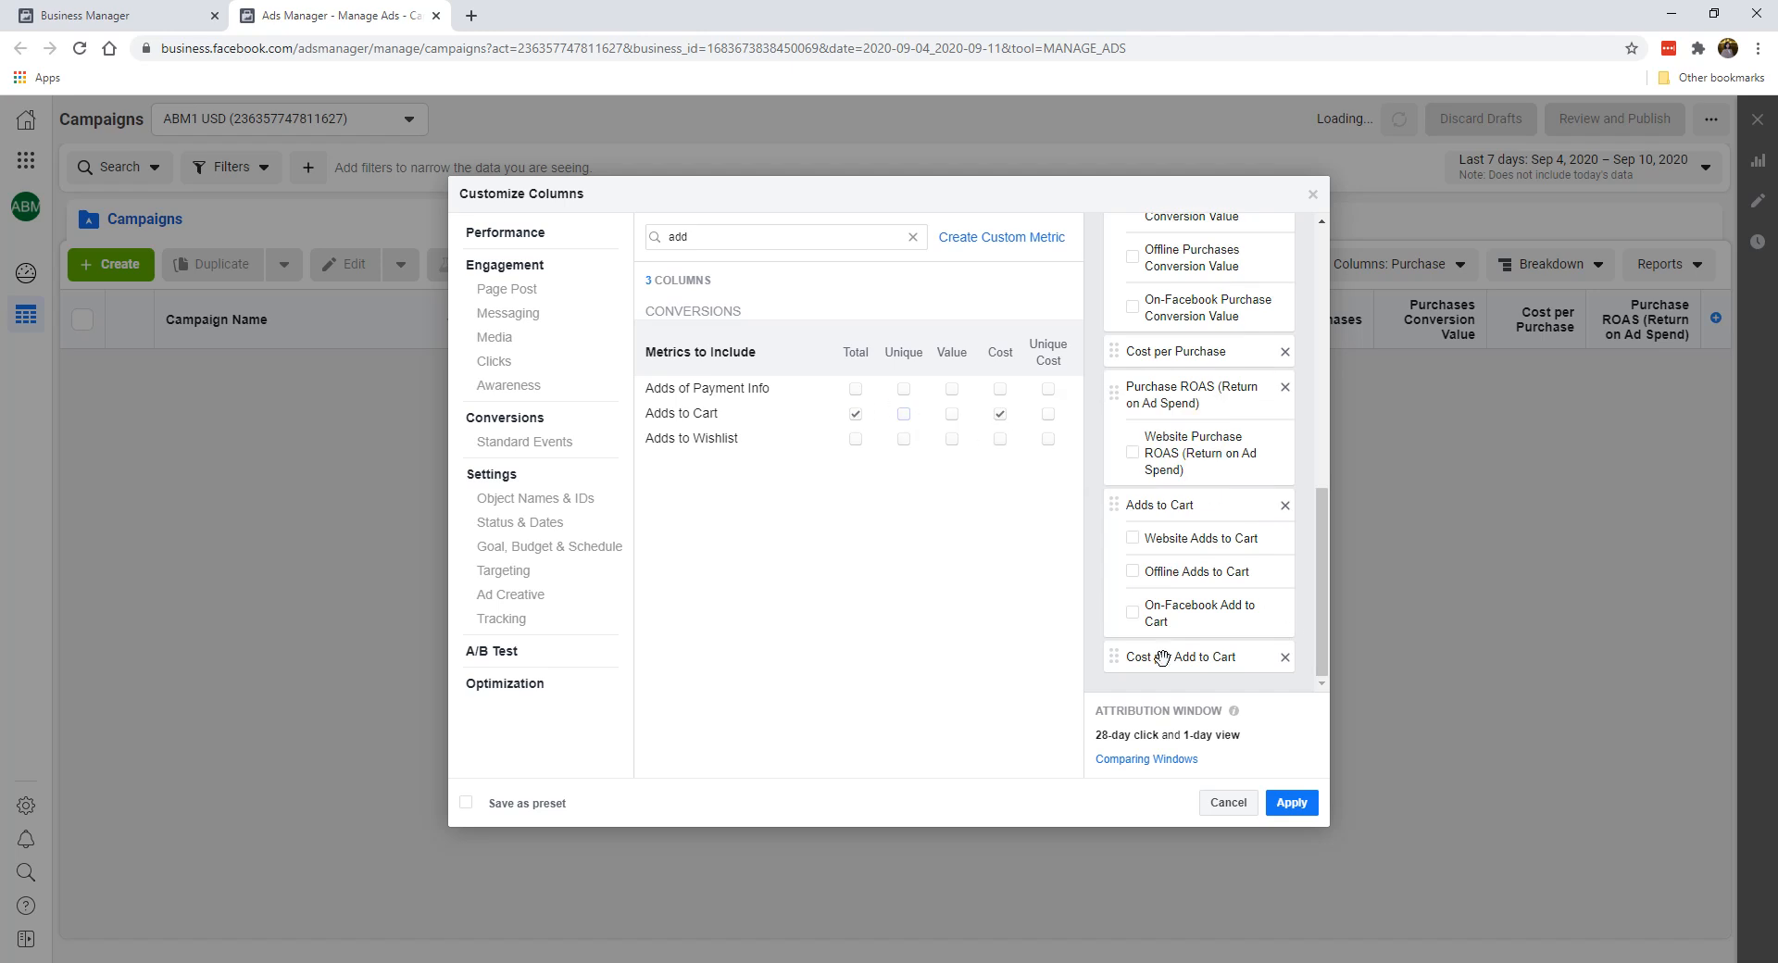
pyautogui.moveTo(774, 232); pyautogui.dragTo(612, 223)
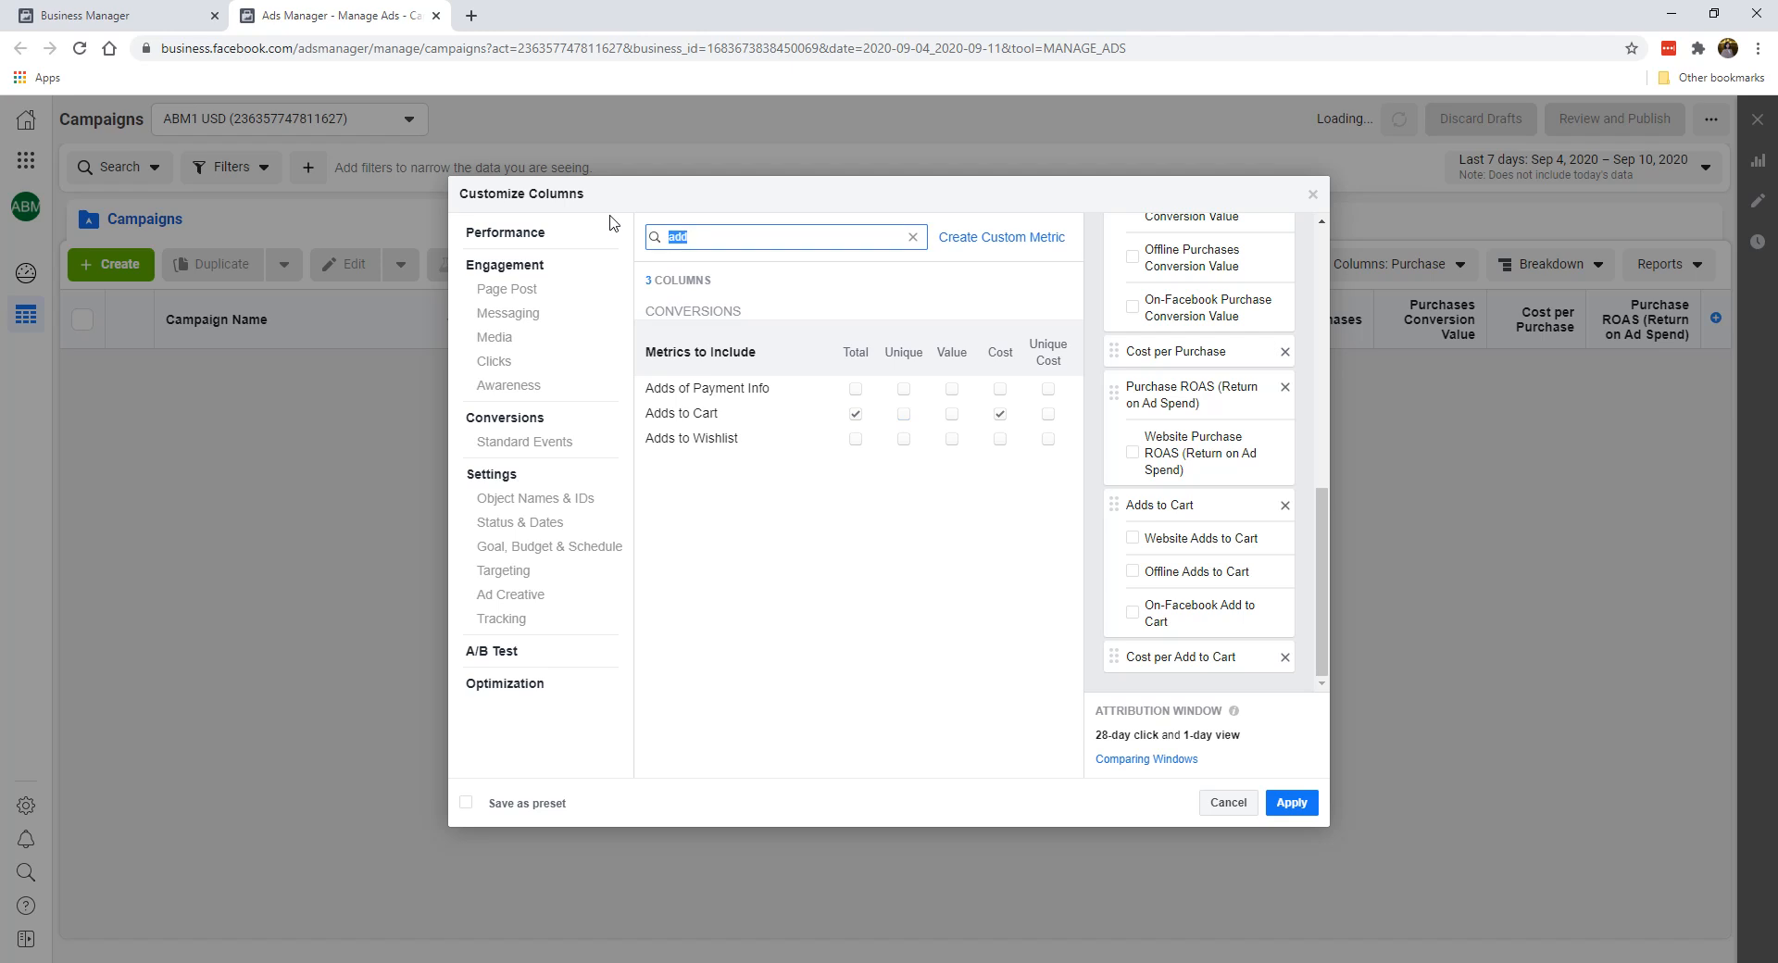
pyautogui.write('ini')
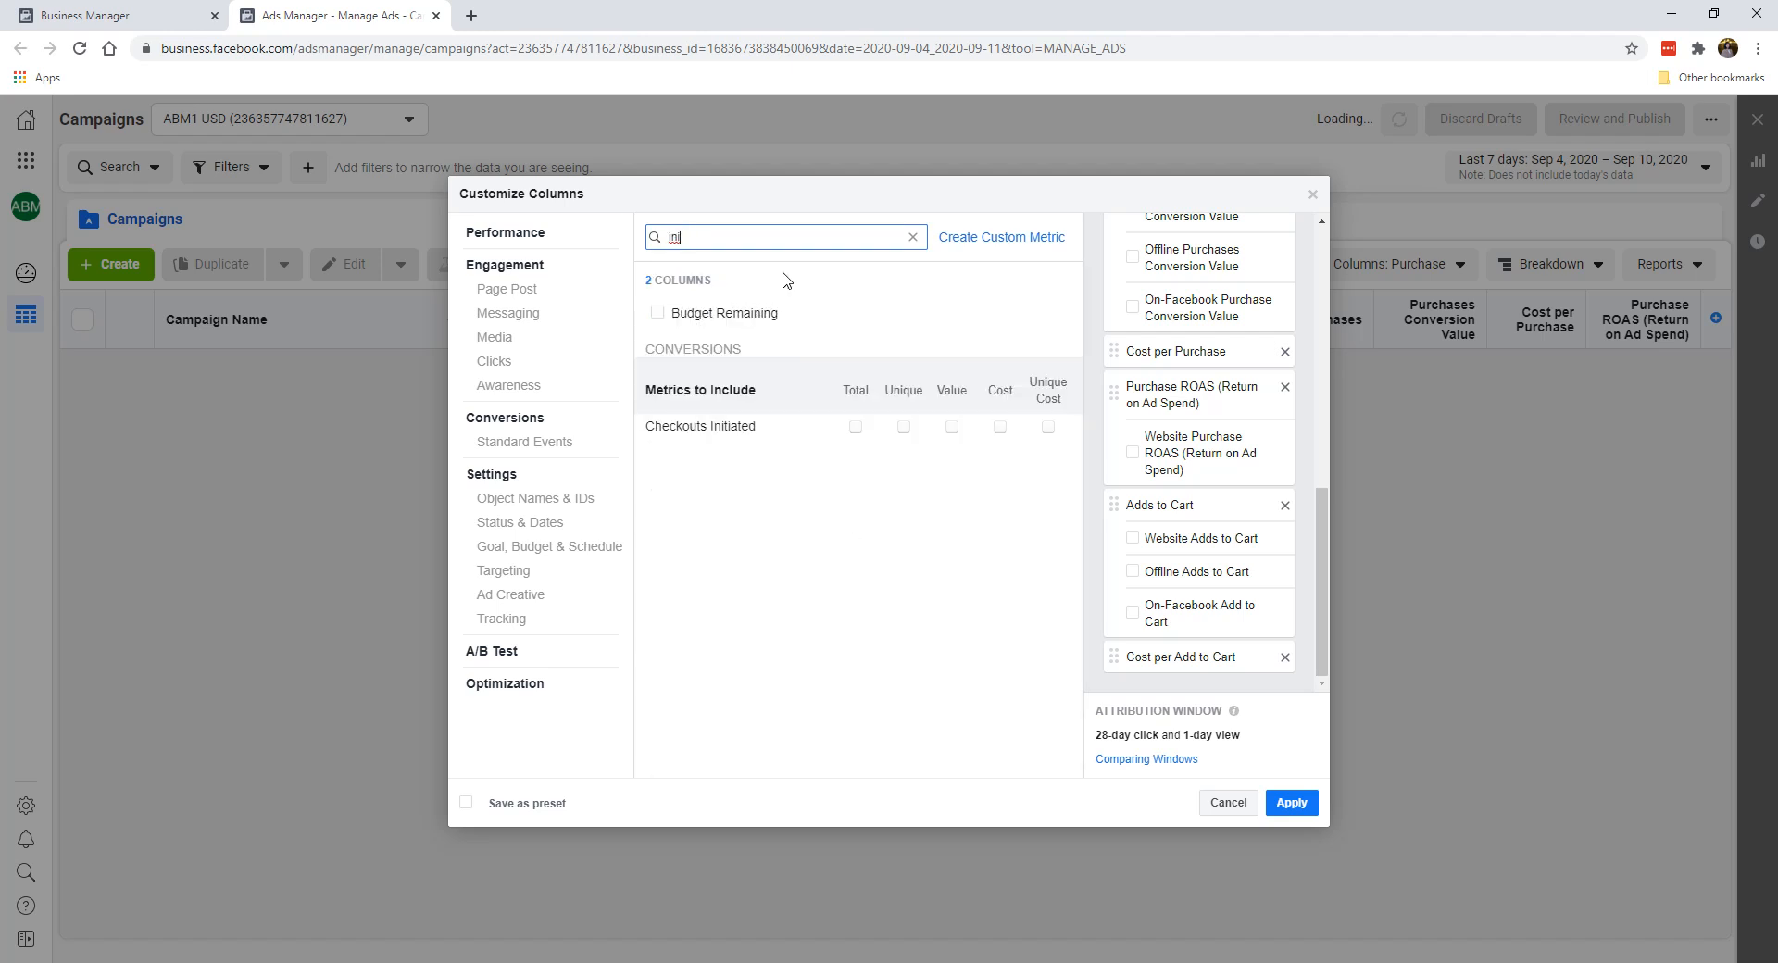
pyautogui.click(856, 427)
pyautogui.click(1001, 426)
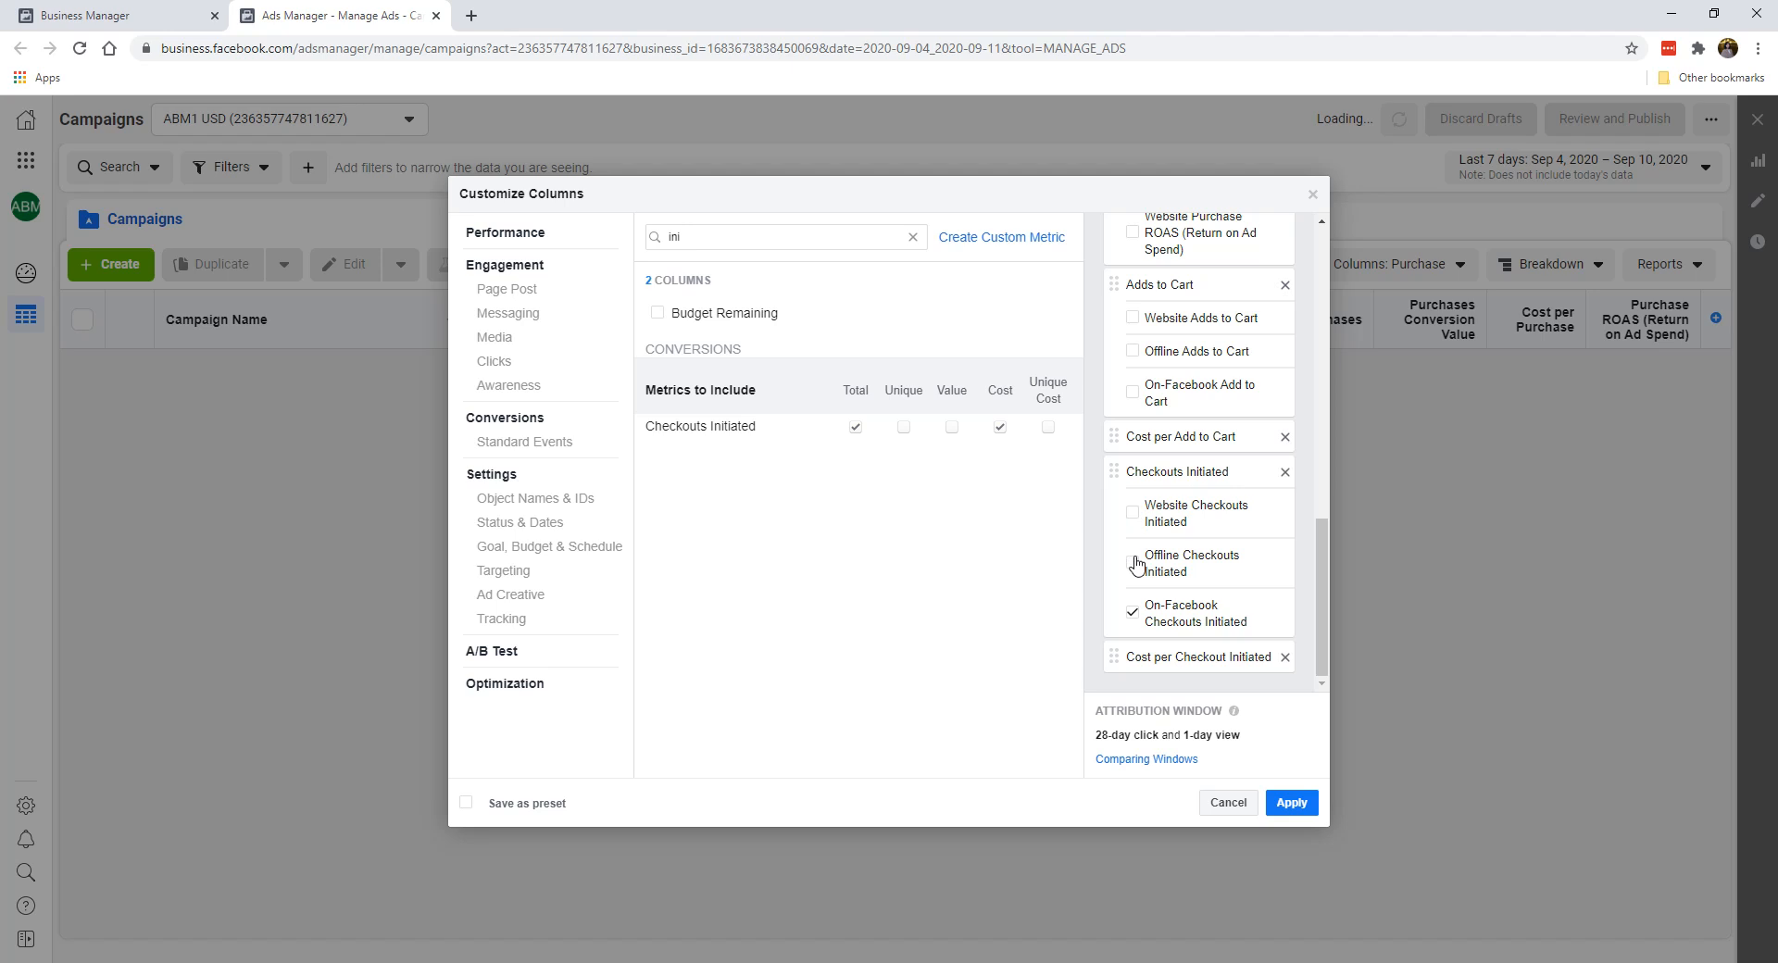
pyautogui.click(1141, 613)
pyautogui.click(1284, 474)
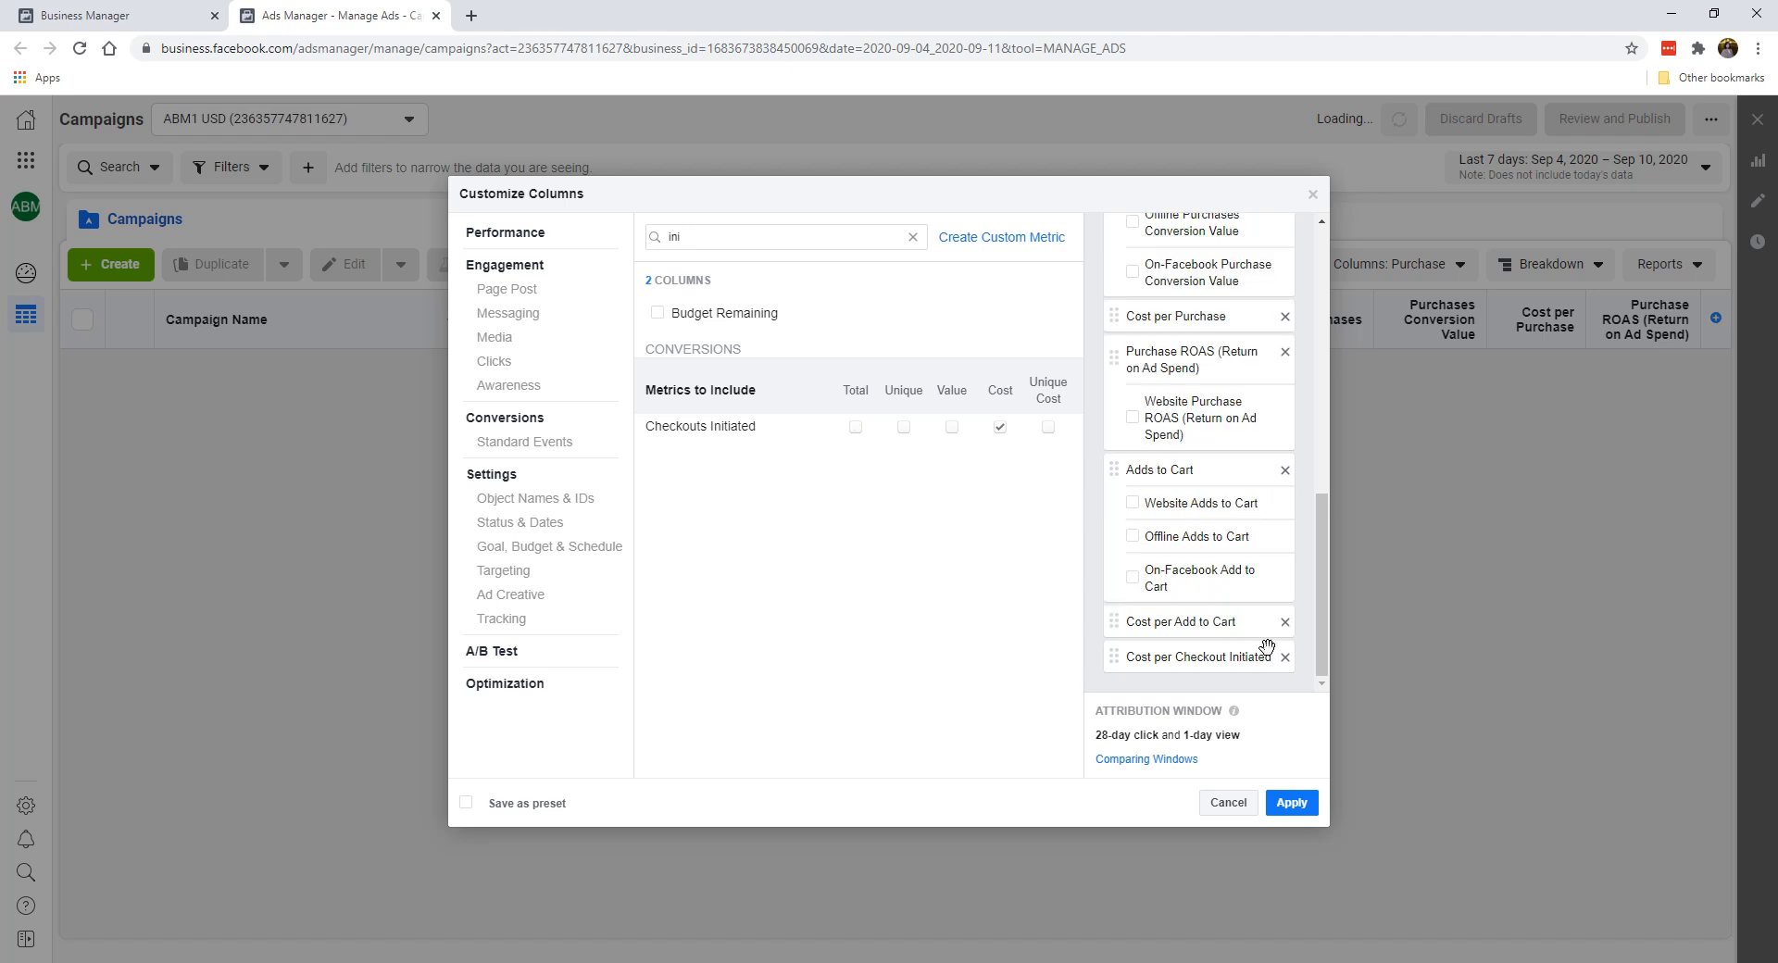
pyautogui.click(1284, 657)
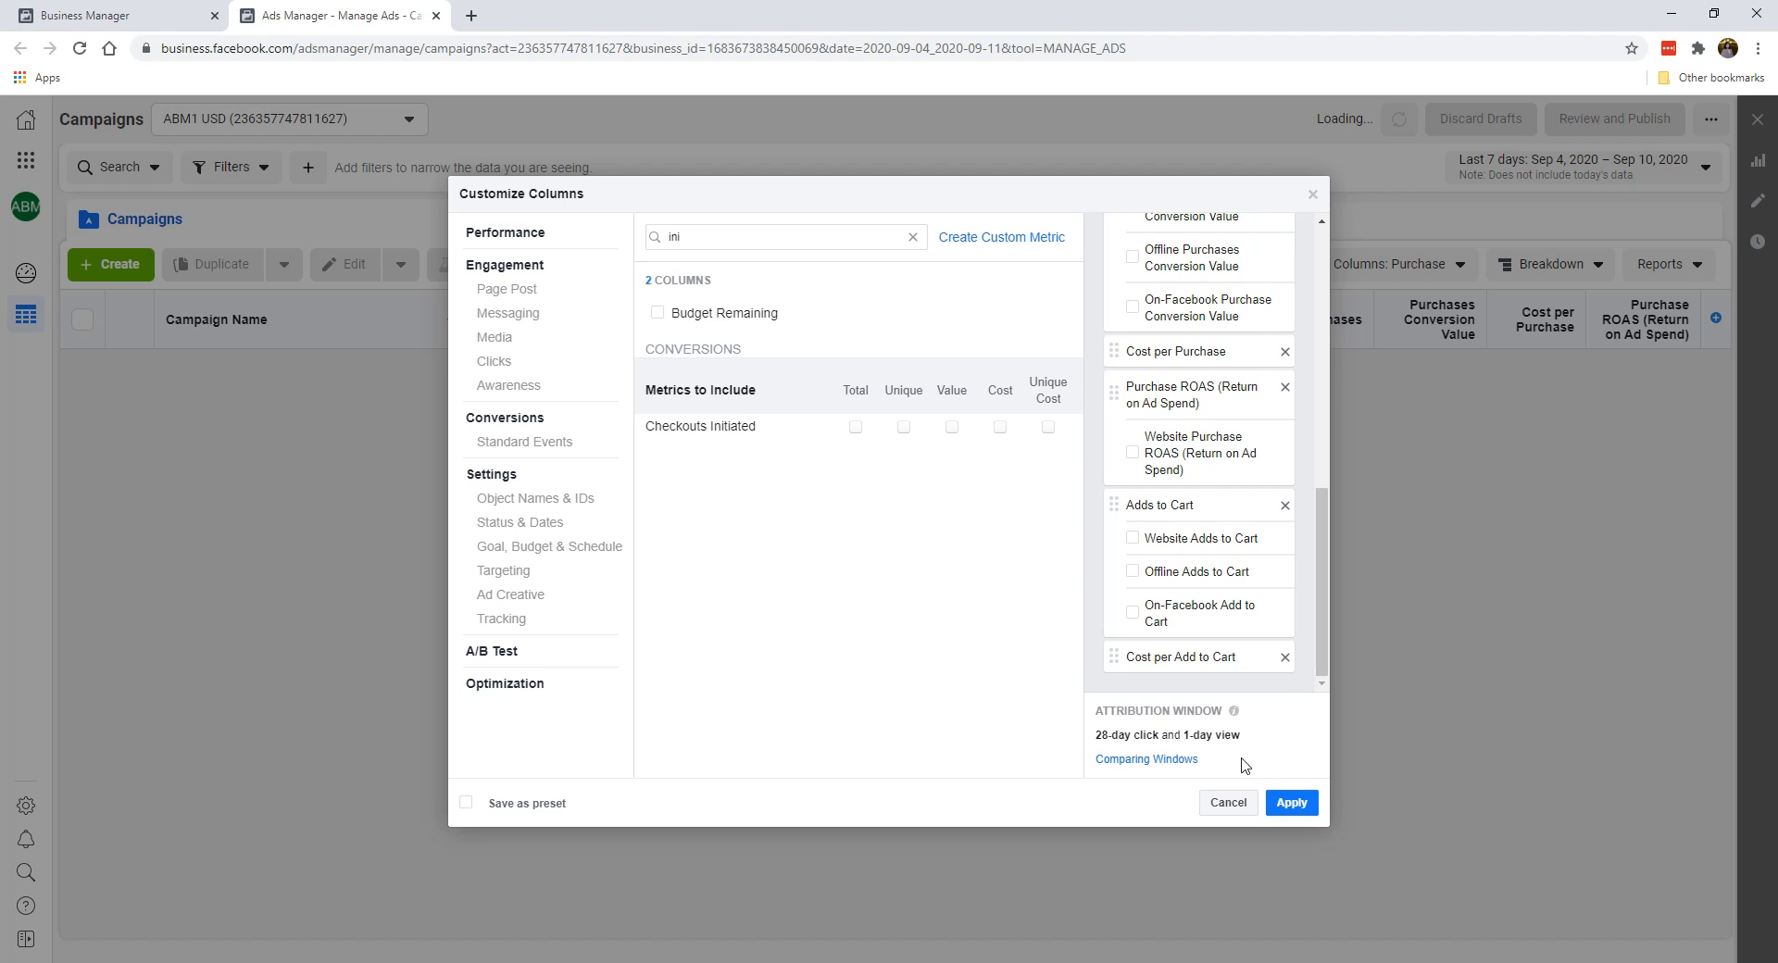
# Save the extended column selection as a preset named E-Commerce and apply it to the campaigns table.
pyautogui.click(546, 804)
pyautogui.doubleClick(648, 805)
pyautogui.write('E-Commerce')
pyautogui.click(1292, 803)
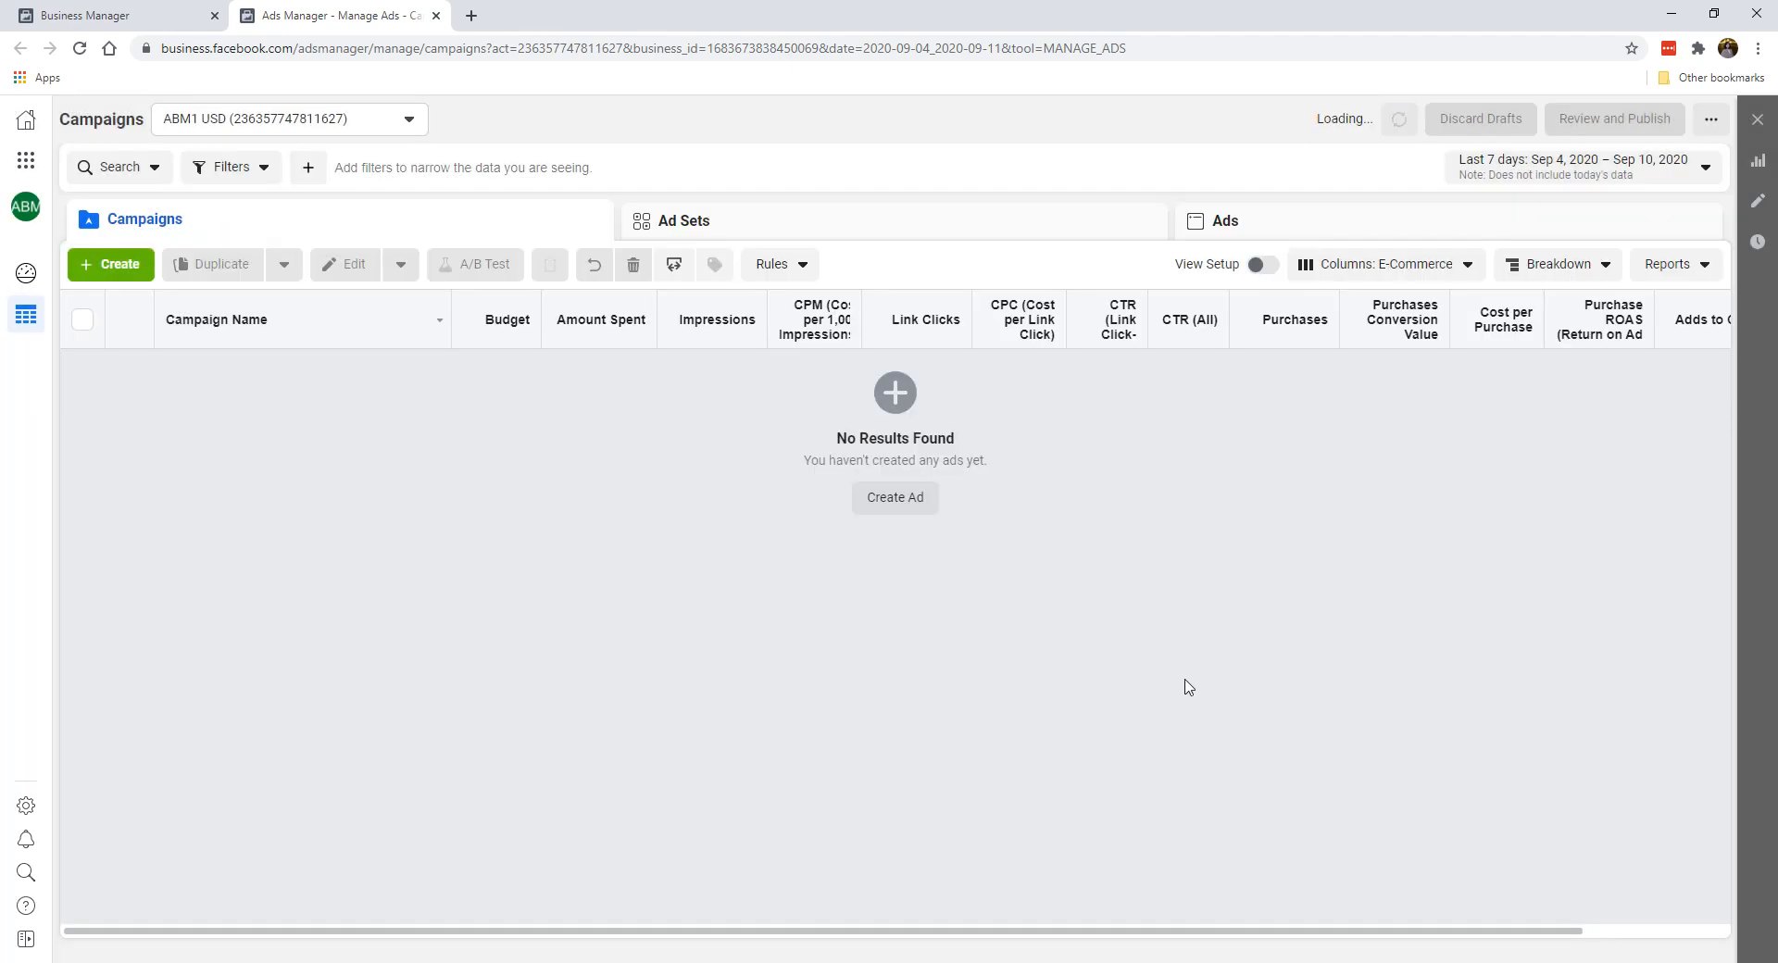